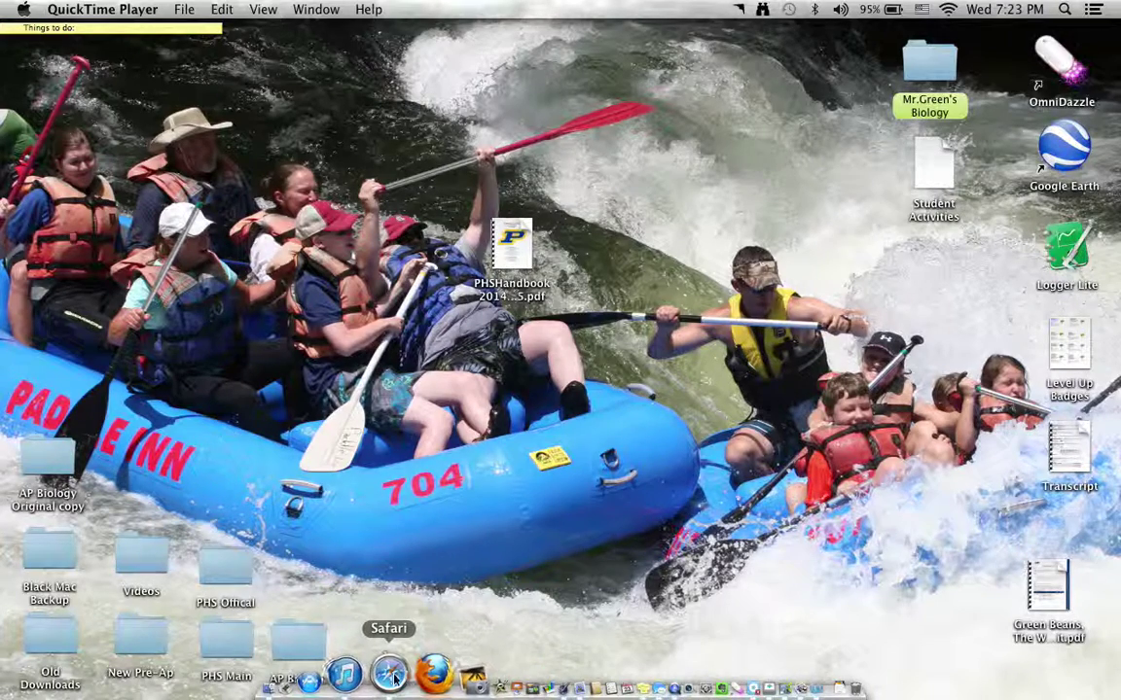
Open Safari on Top Sites, nudge its window up, then return to QuickTime Player.
click(390, 677)
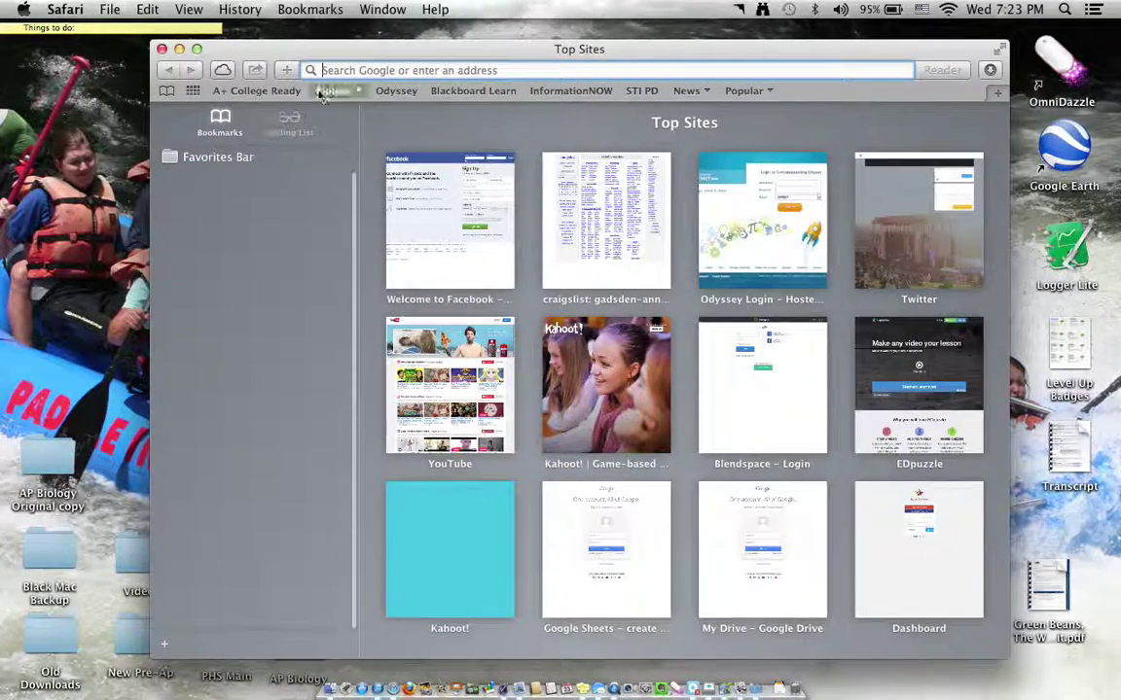
drag(332, 48, 335, 39)
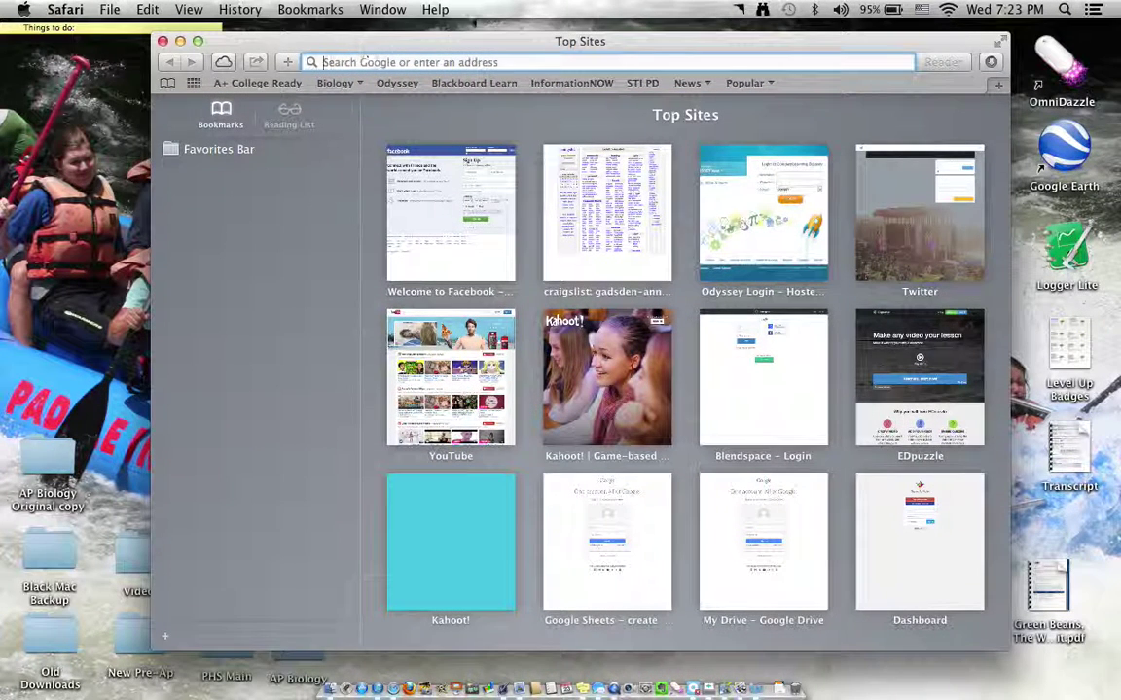
key(super+Tab)
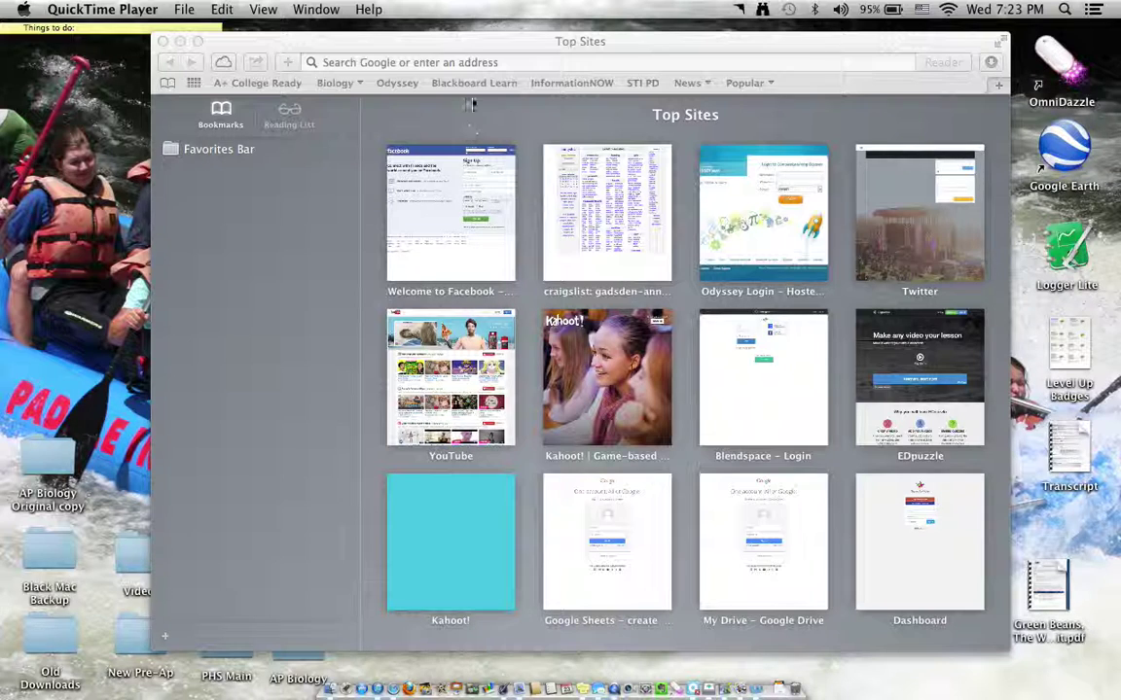
Open the Odyssey login page from the bookmark and enter the teacher's user name and password.
click(394, 84)
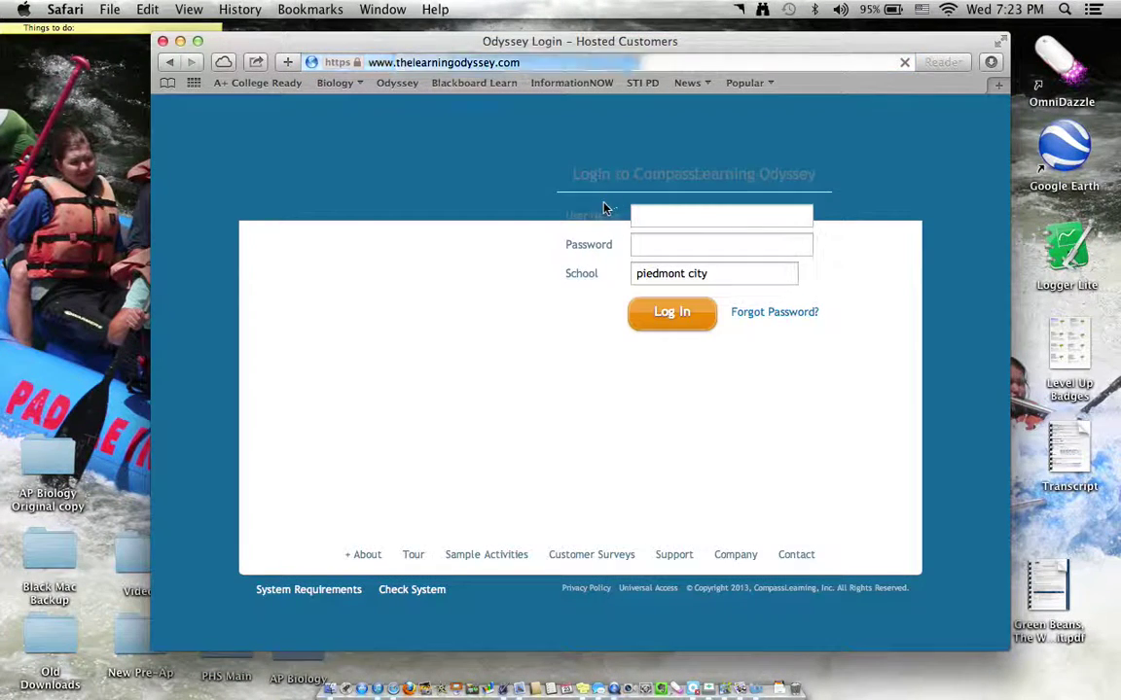
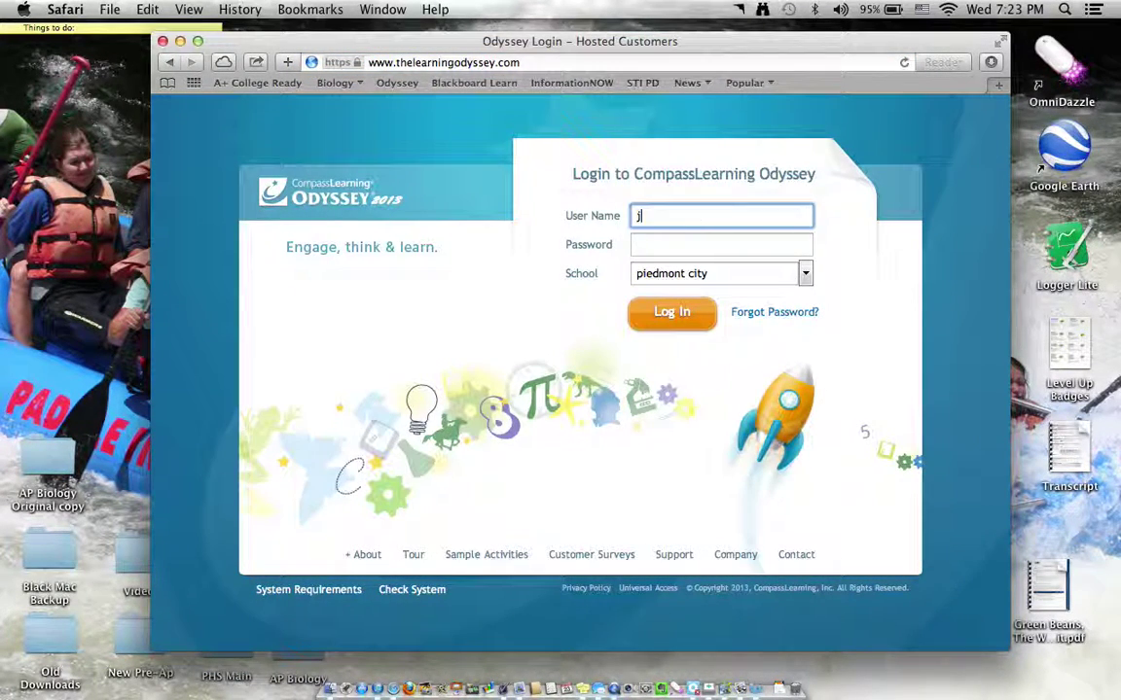
click(721, 245)
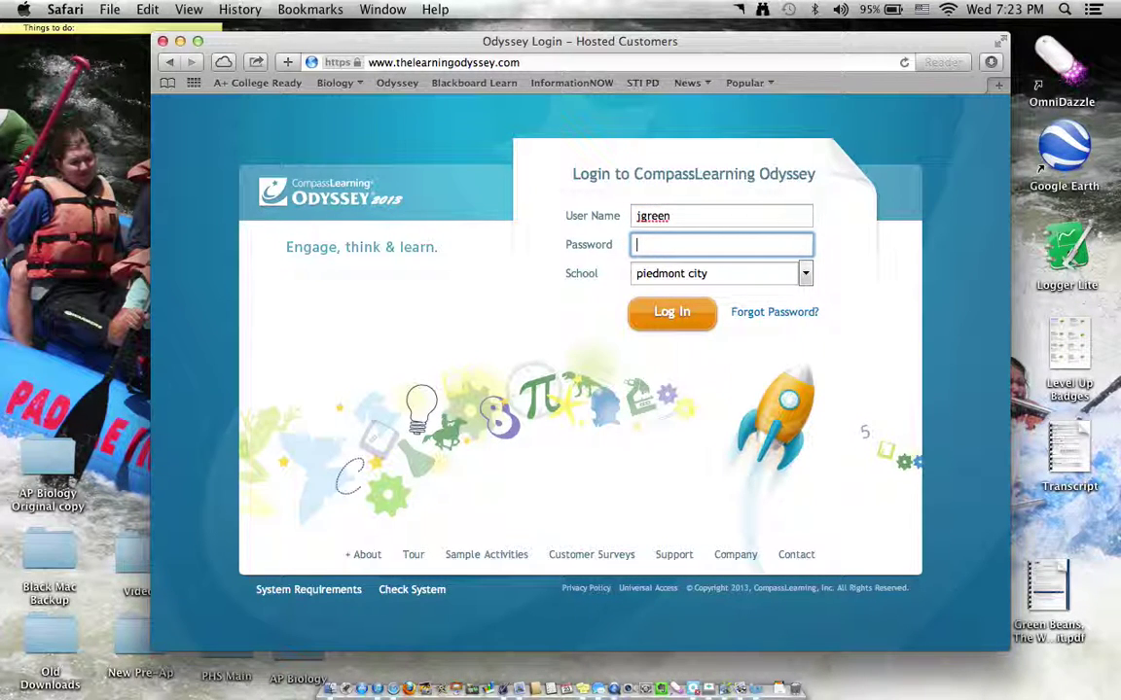
text(*******)
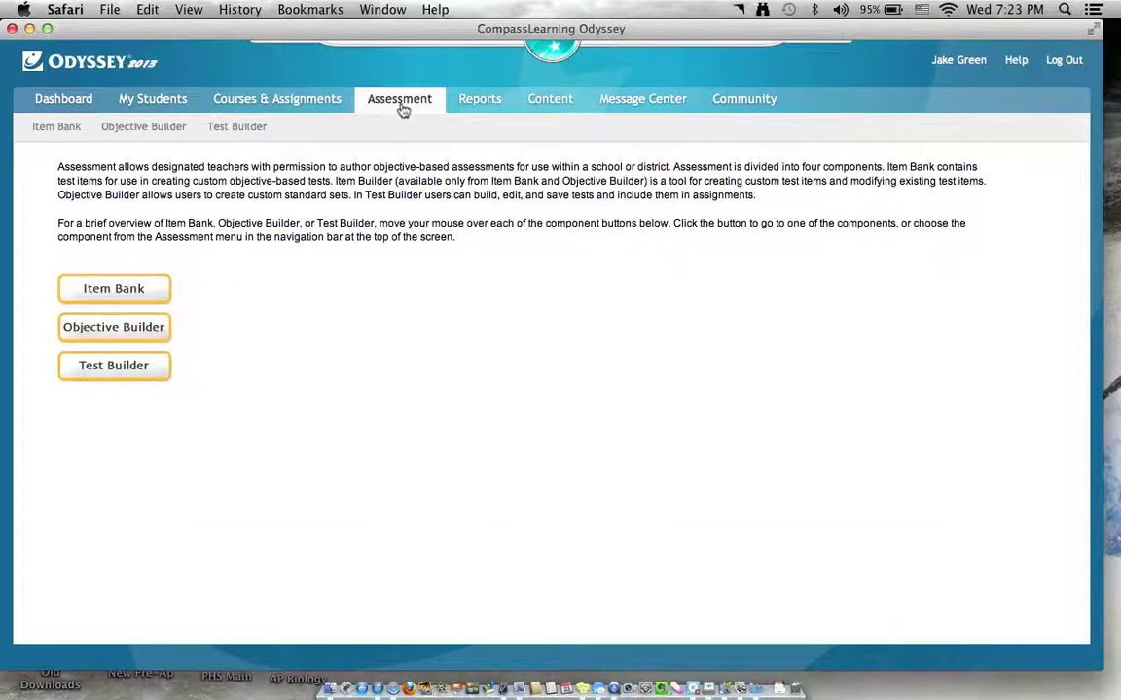
Search the Assignment Archive under Courses & Assignments, scroll the results, then switch desktops.
click(267, 103)
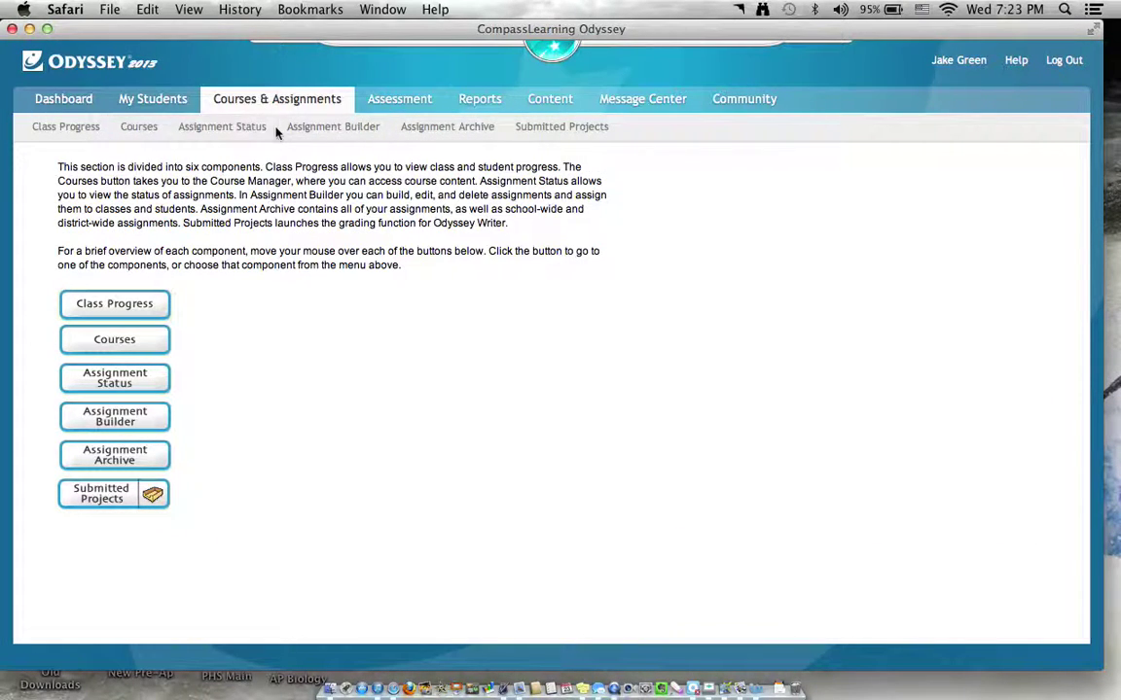
click(447, 130)
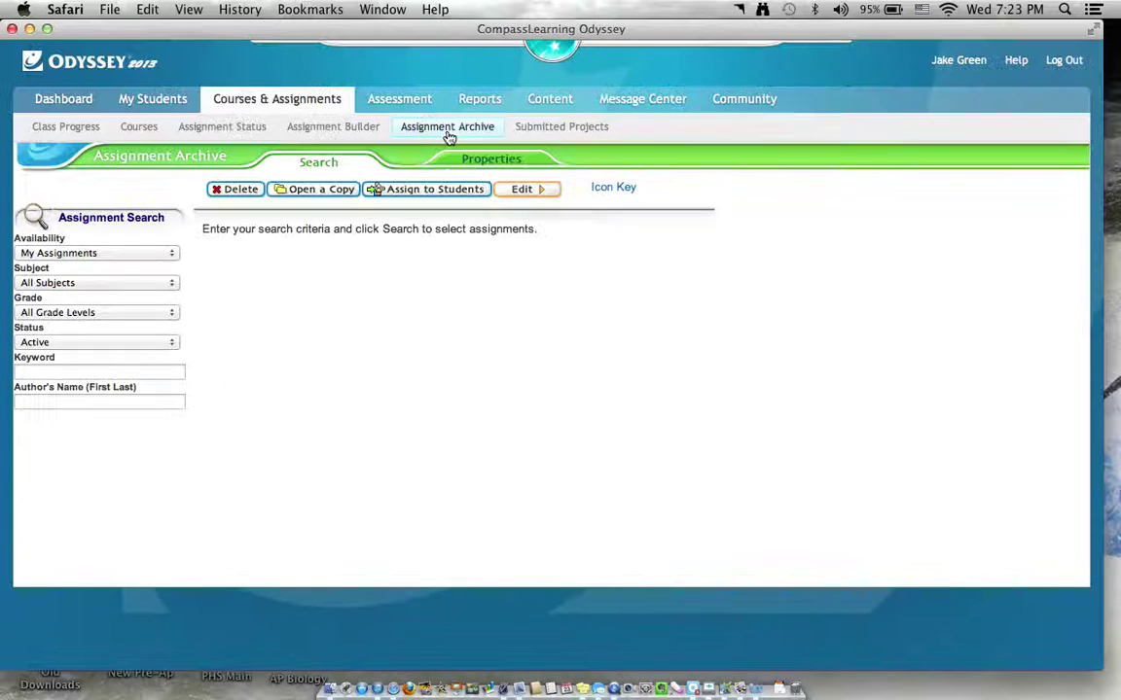
click(115, 448)
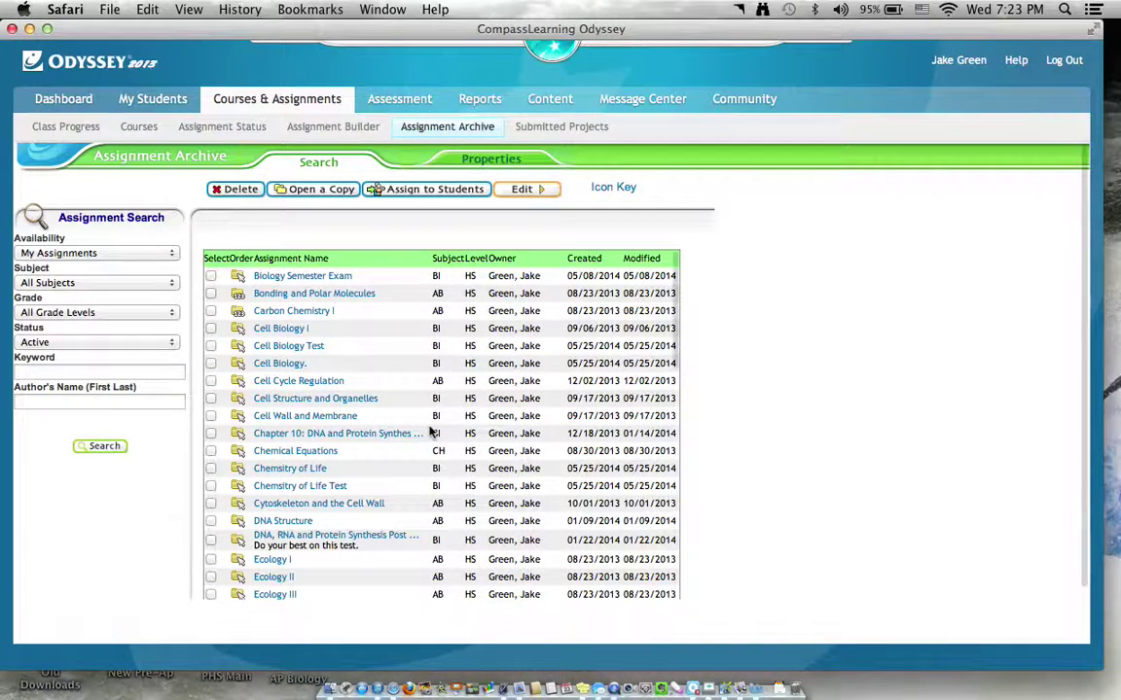
scroll(426, 414, down, 3)
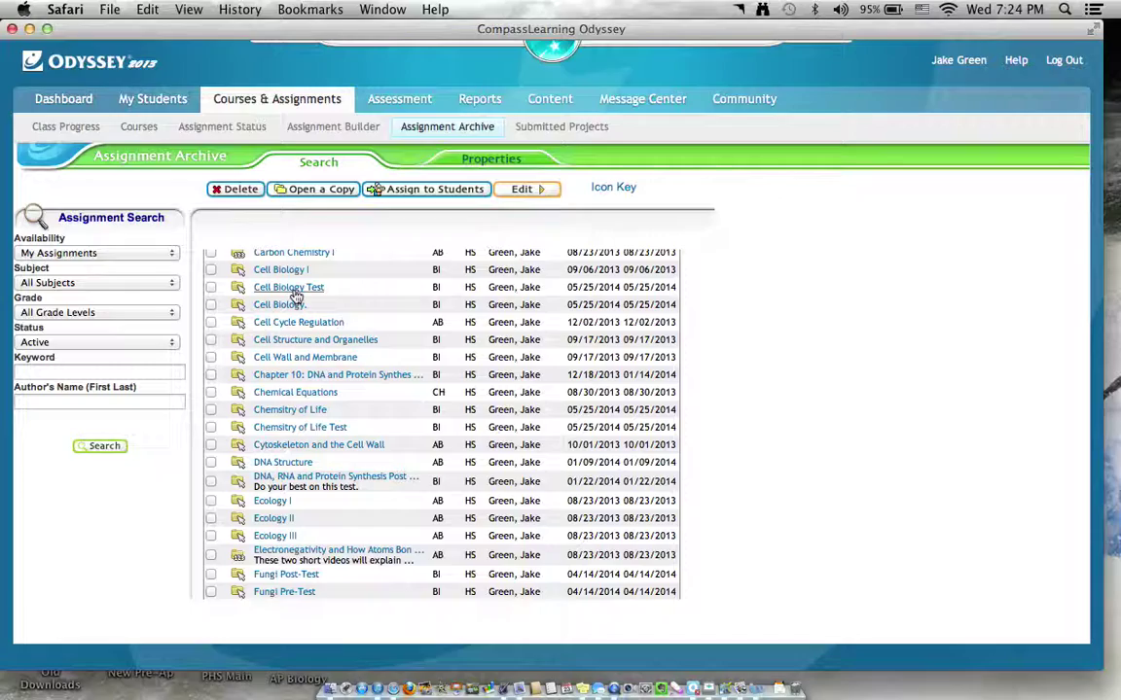
scroll(297, 294, down, 1)
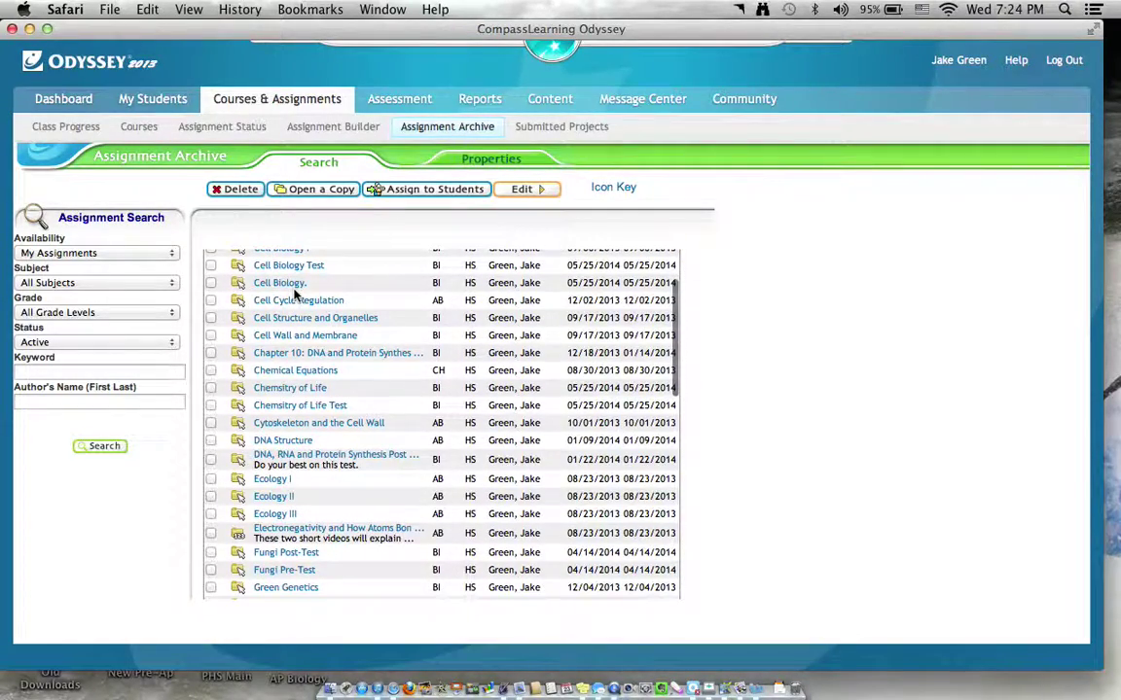
key(ctrl+Right)
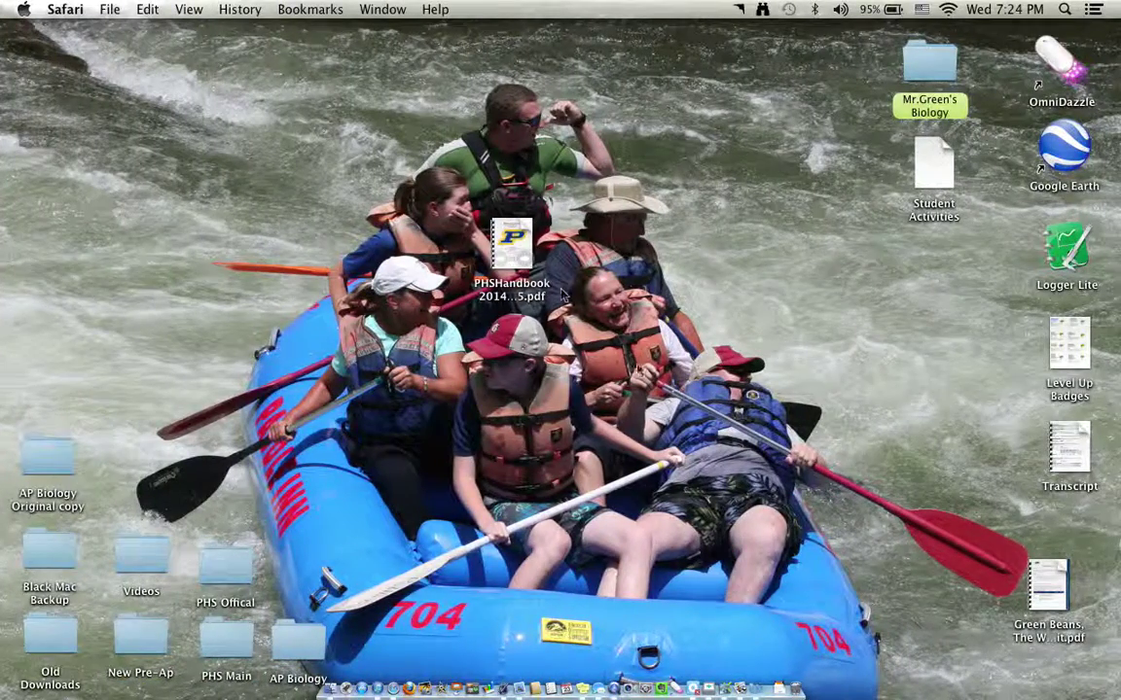
Open the New Pre-Ap folder and its Biochemistry subfolder, then return to Odyssey's Assessment section.
double_click(141, 637)
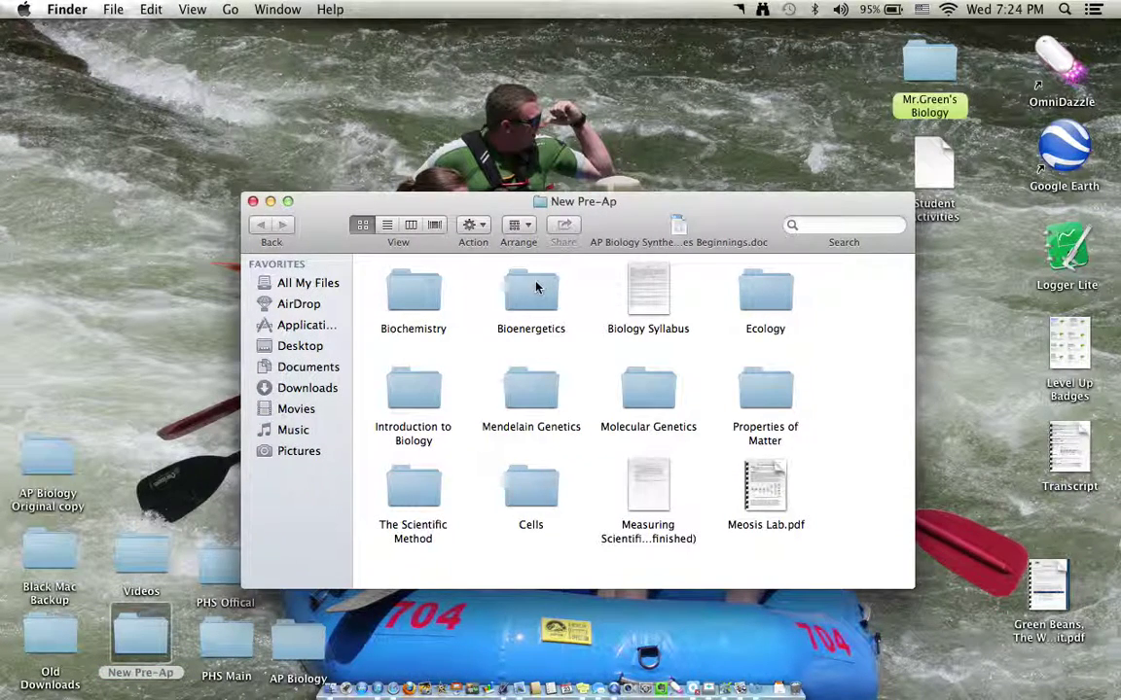
double_click(400, 295)
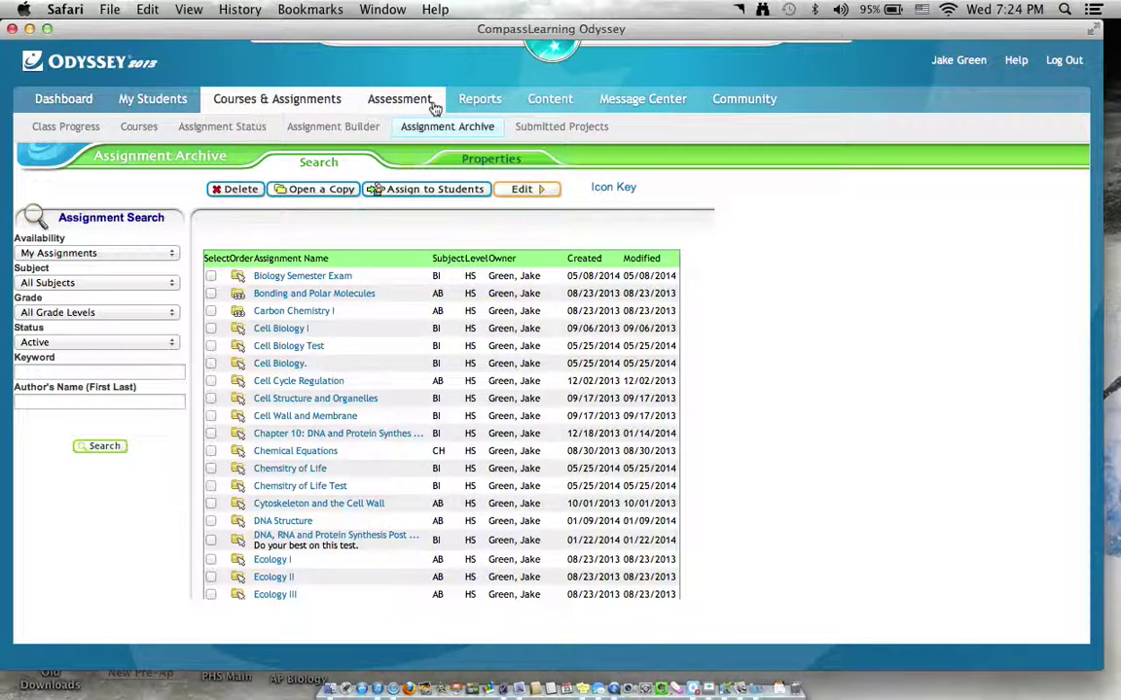
click(432, 107)
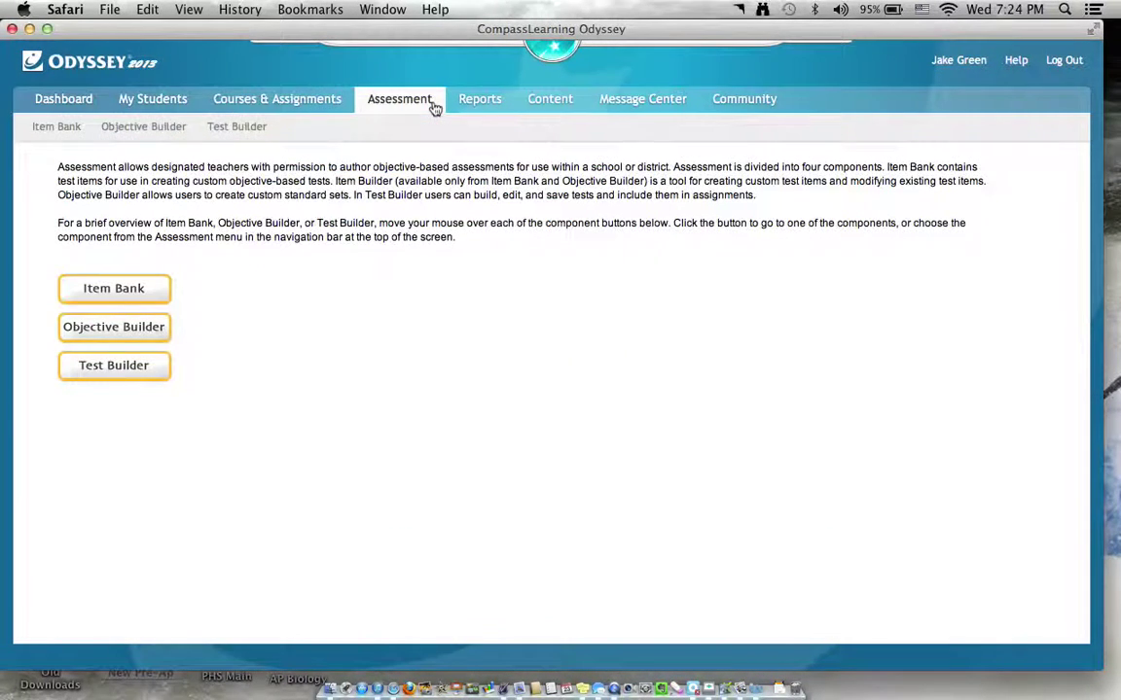
Start a new Test Builder test with End of Course standards, Biology, Level HS.
click(212, 136)
click(306, 316)
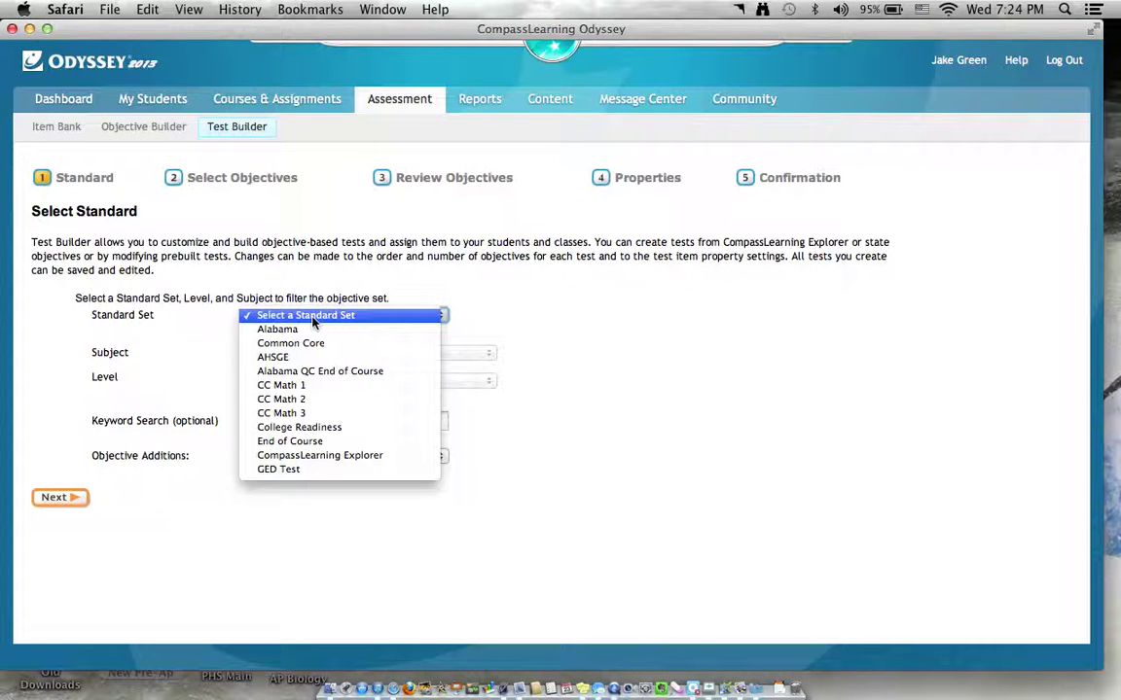
click(313, 330)
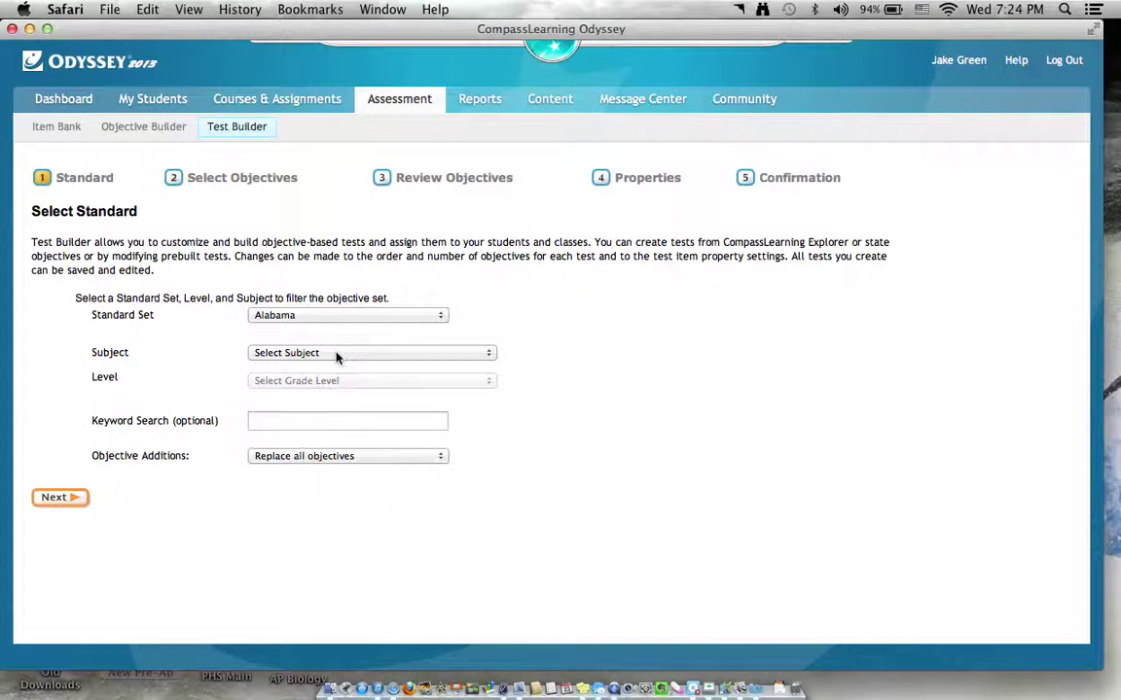
click(341, 314)
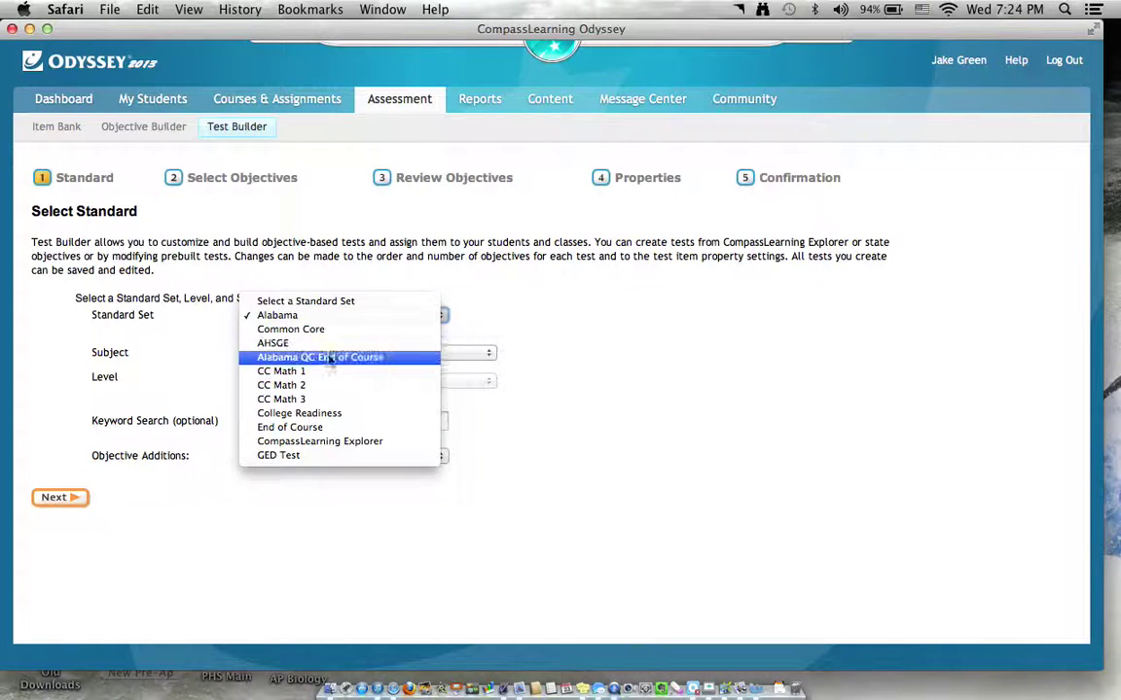
click(318, 427)
click(355, 358)
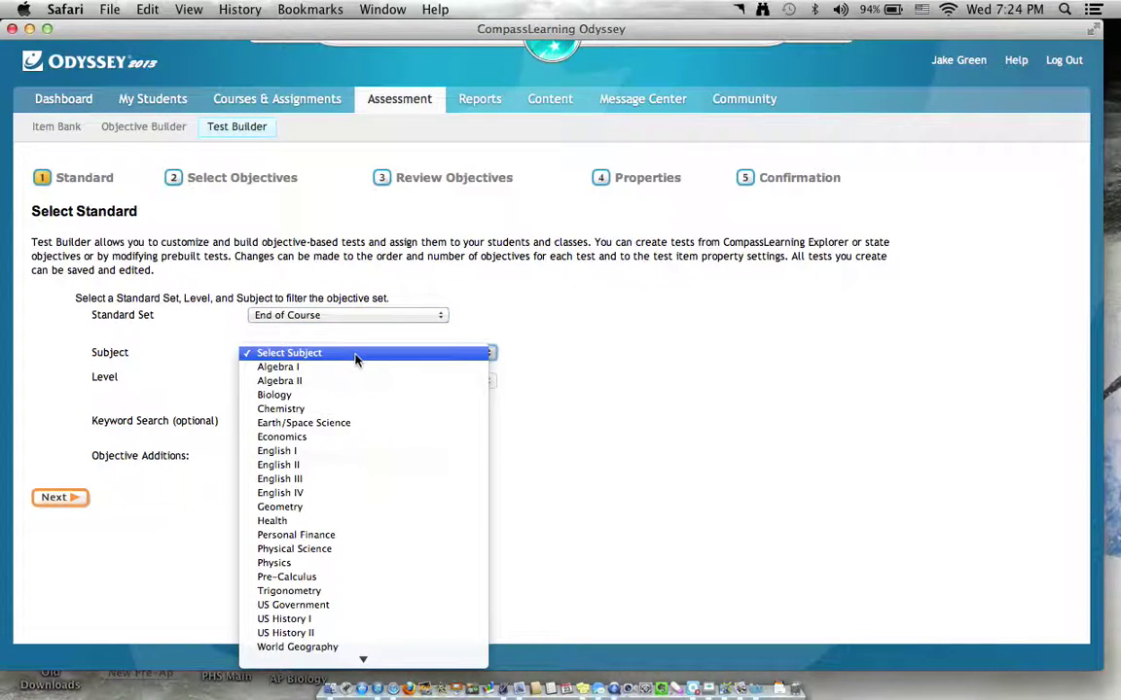
click(342, 395)
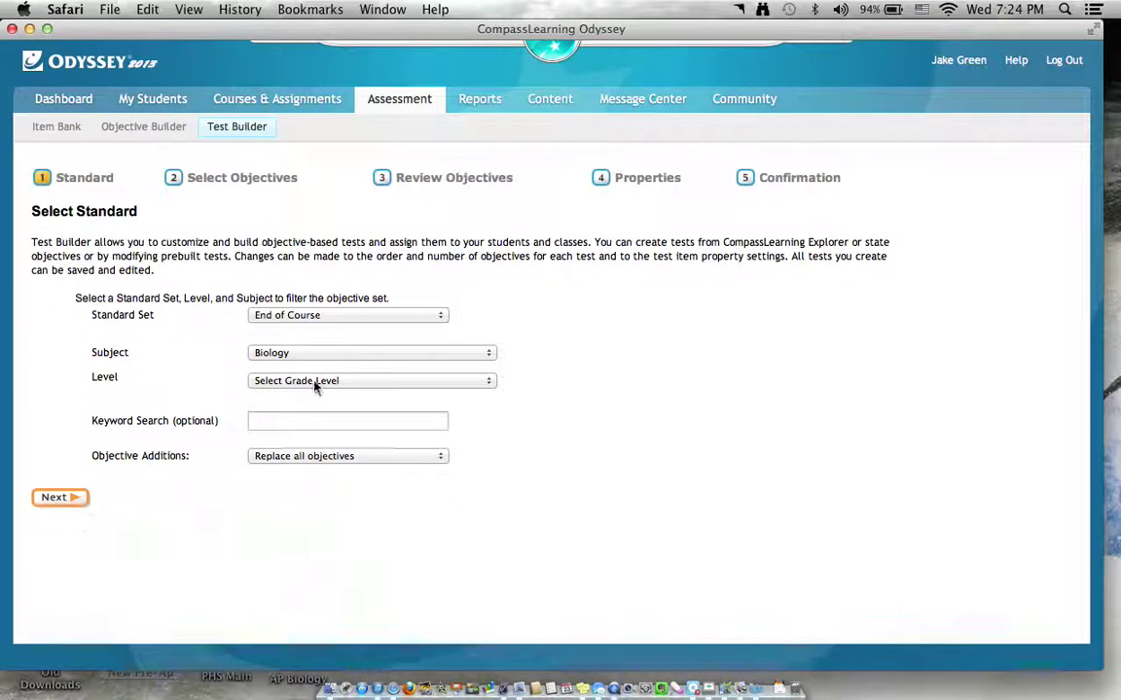
click(314, 383)
click(315, 395)
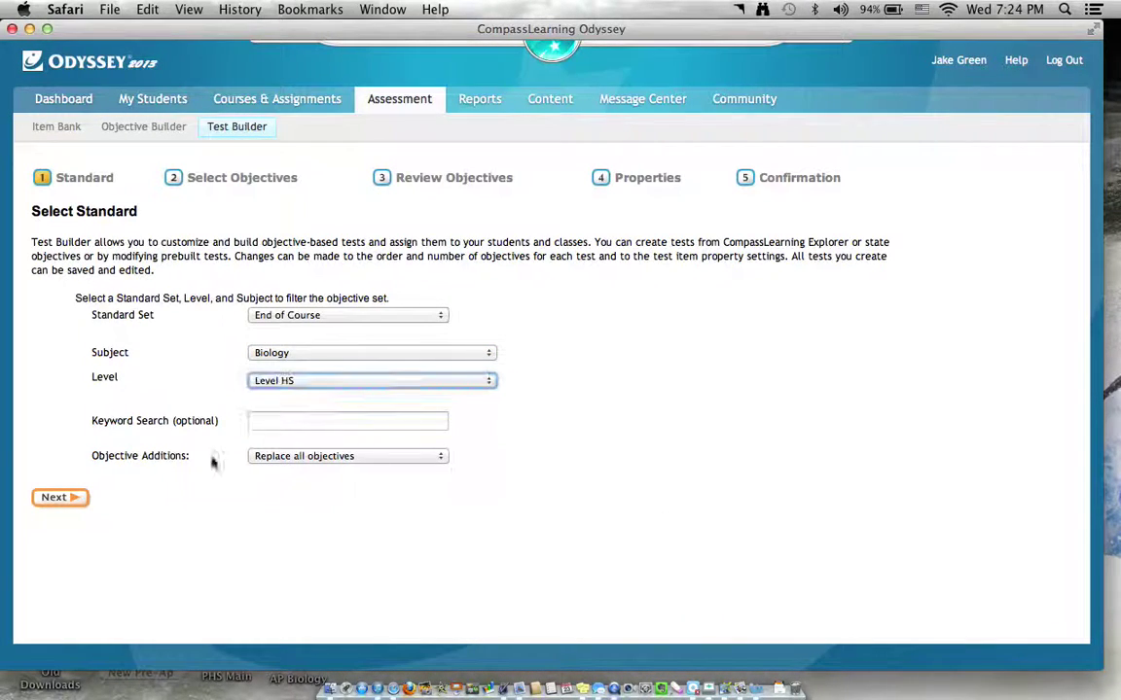
click(82, 502)
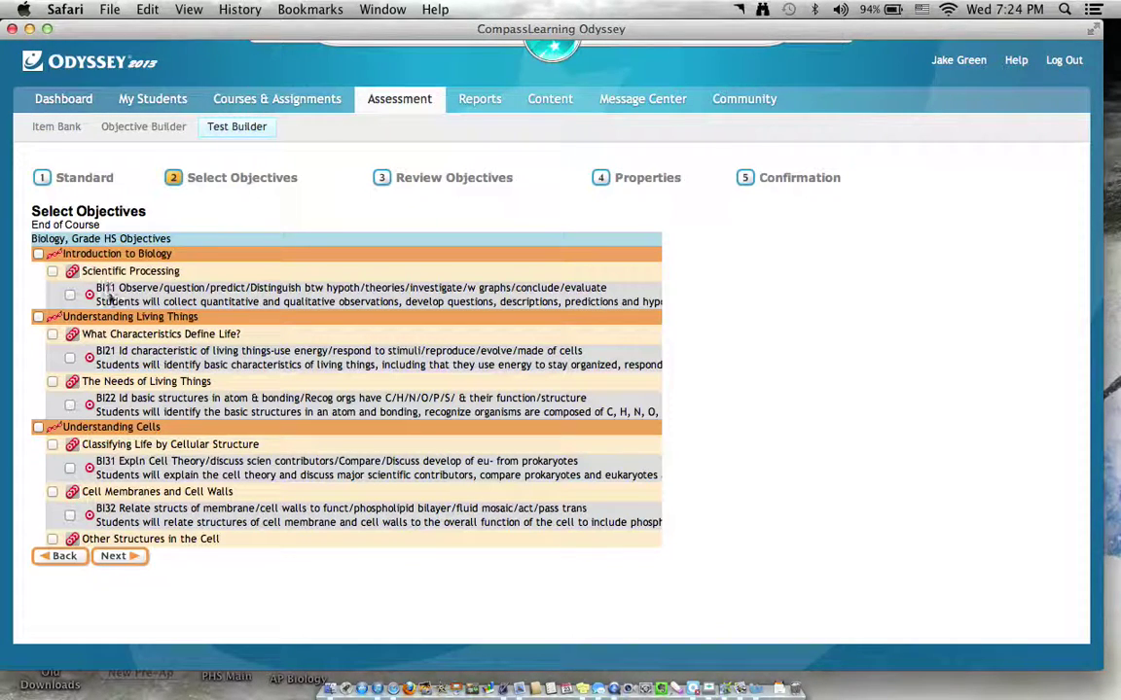
Choose the Energy and the Cell objective BI34 and move on to reviewing its six items.
scroll(109, 300, down, 1)
scroll(107, 297, up, 1)
scroll(124, 321, down, 3)
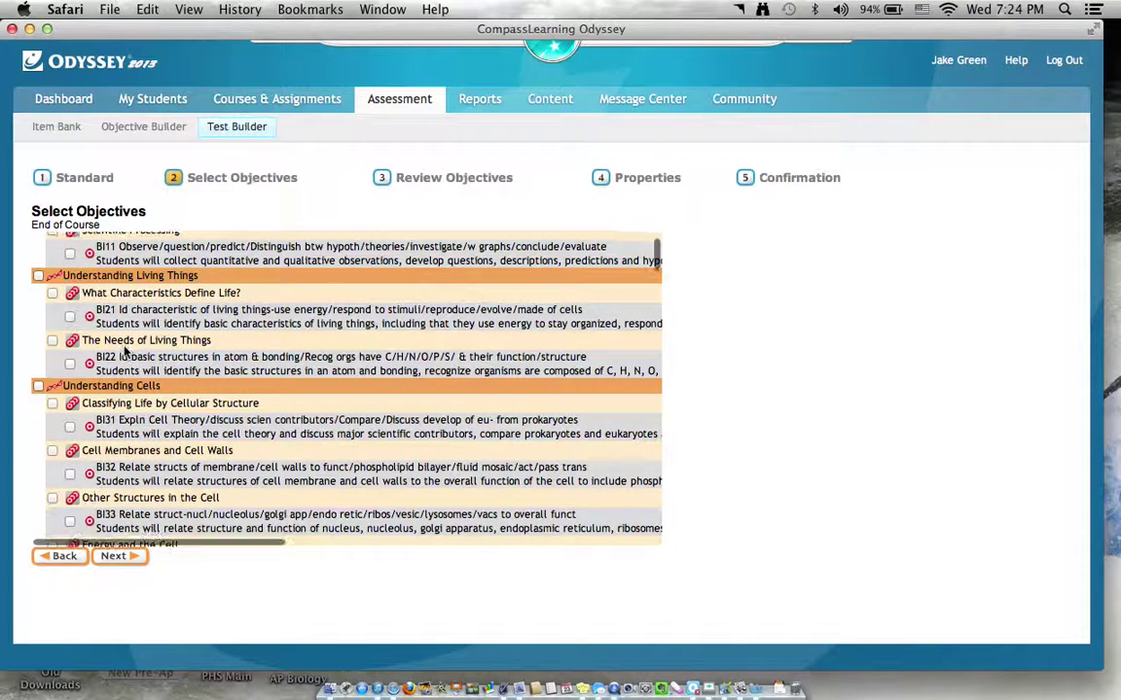
scroll(124, 347, down, 1)
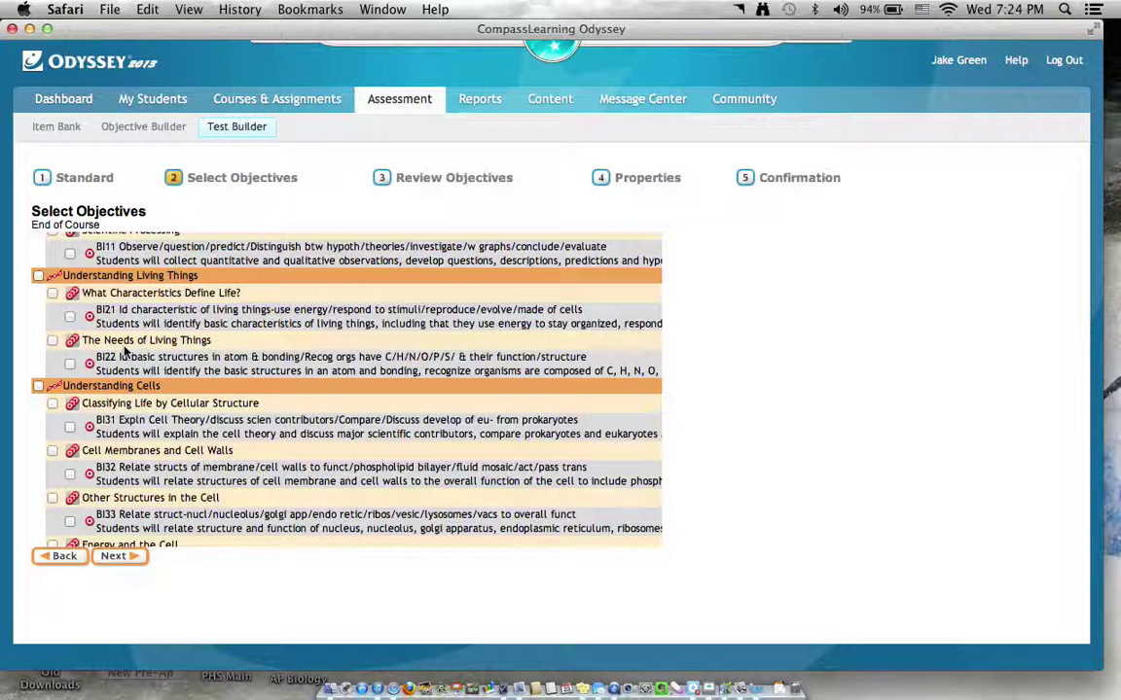
scroll(124, 351, down, 3)
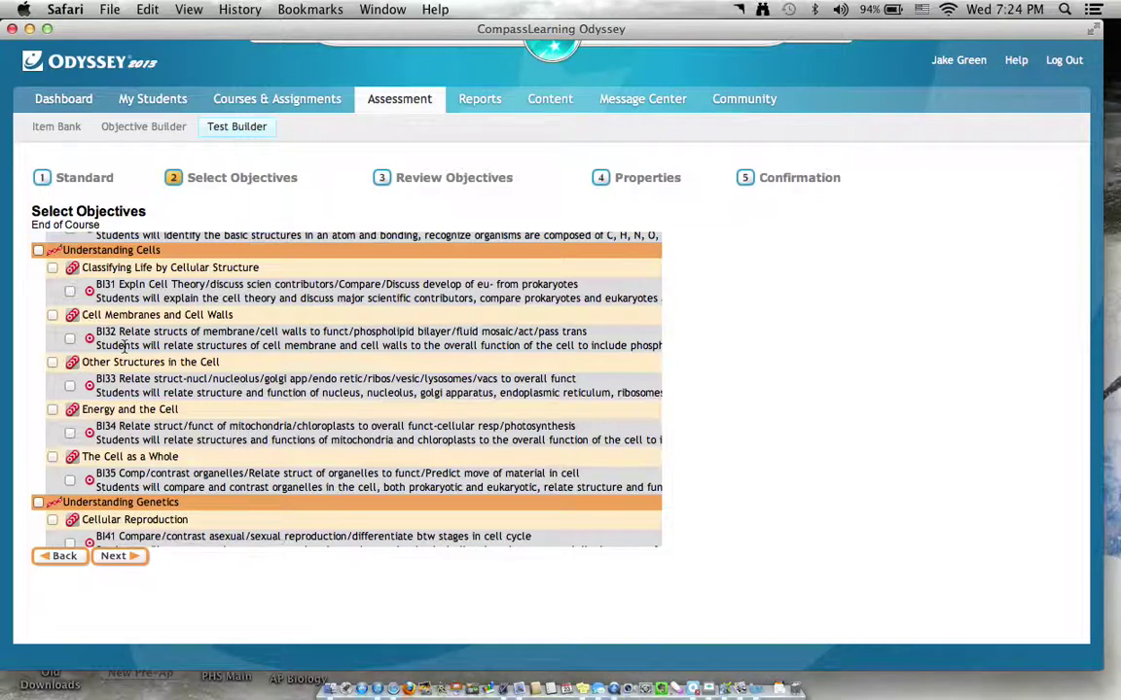
scroll(125, 347, up, 1)
scroll(120, 352, up, 1)
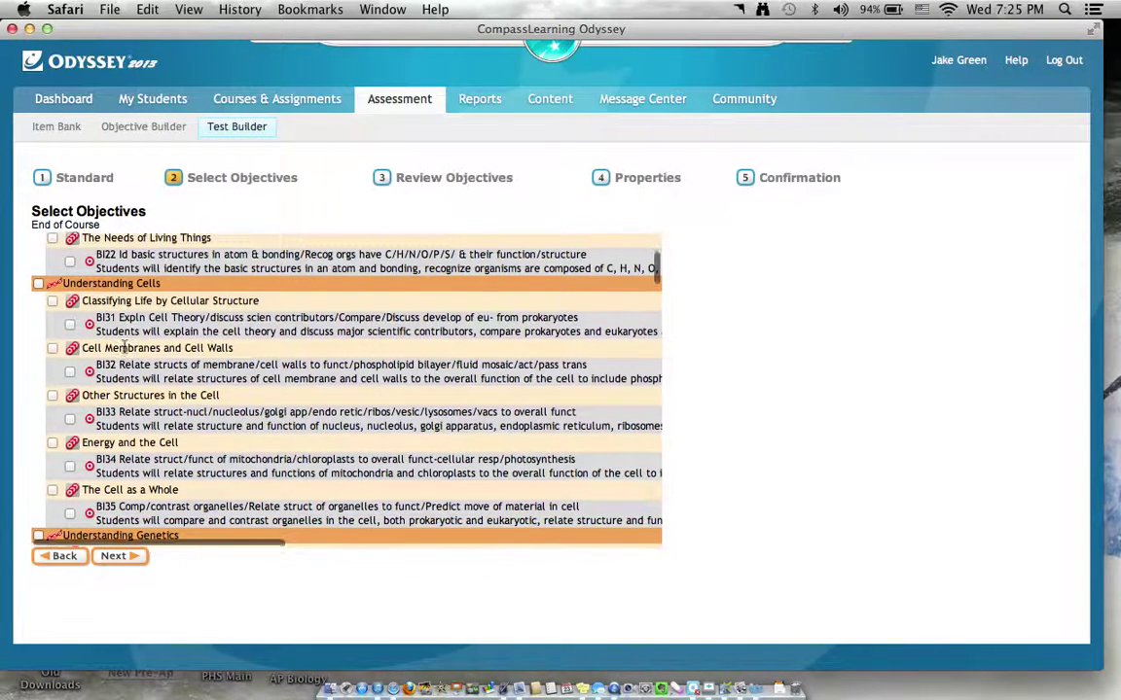
scroll(125, 347, up, 2)
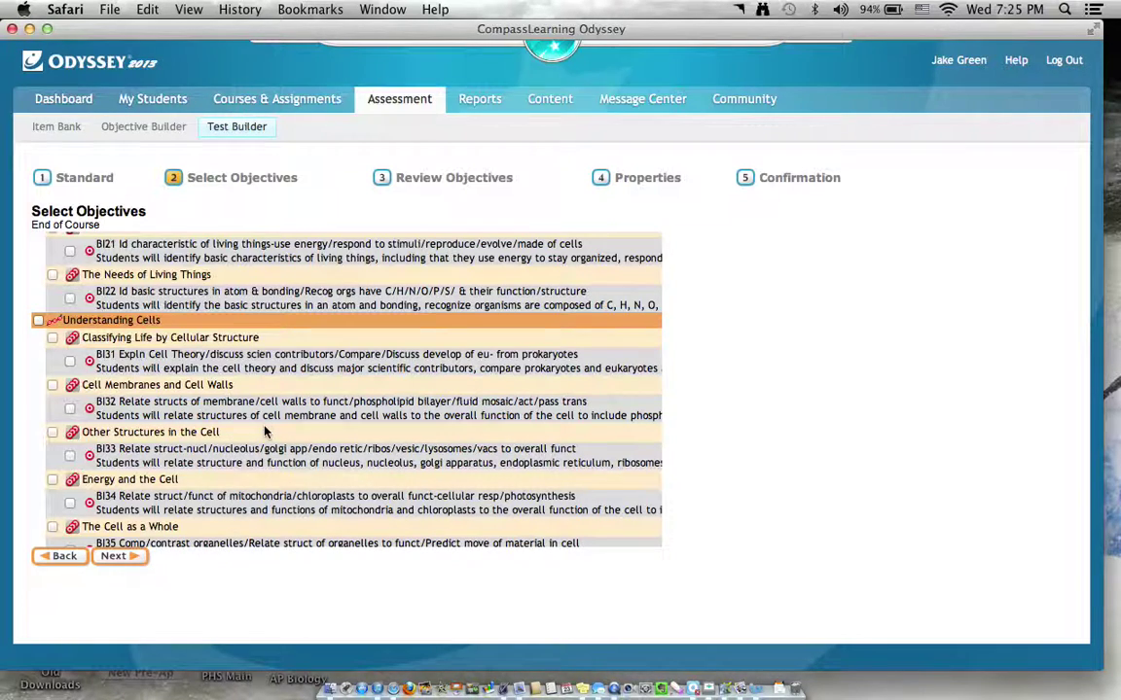
scroll(258, 428, down, 1)
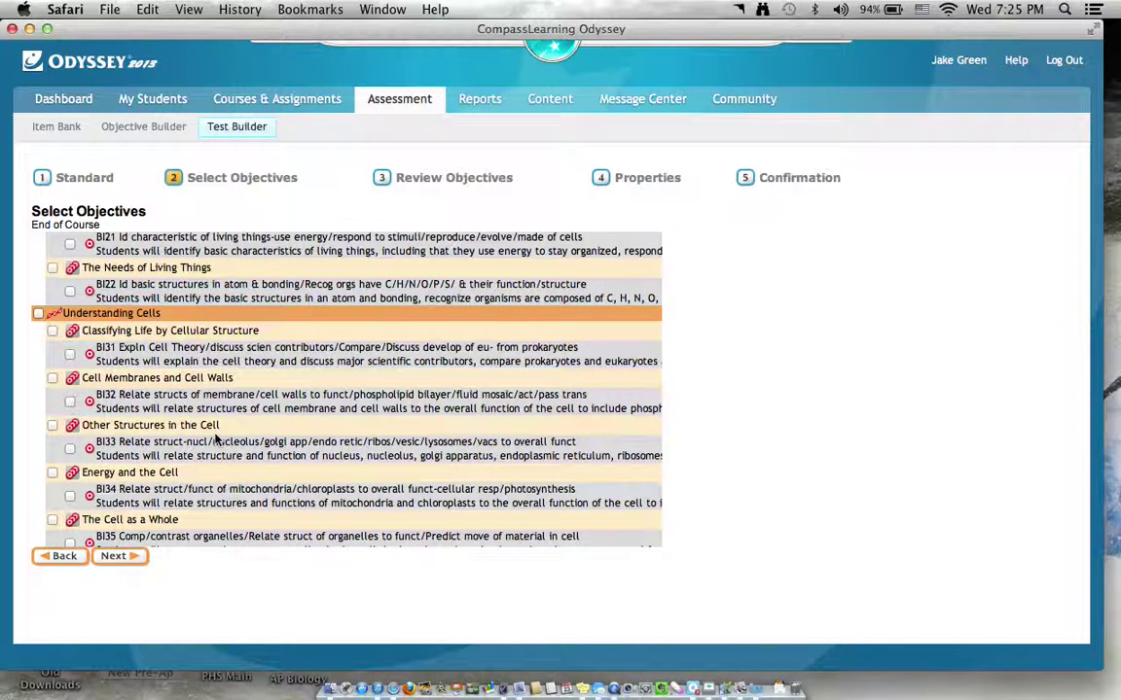
scroll(216, 440, down, 3)
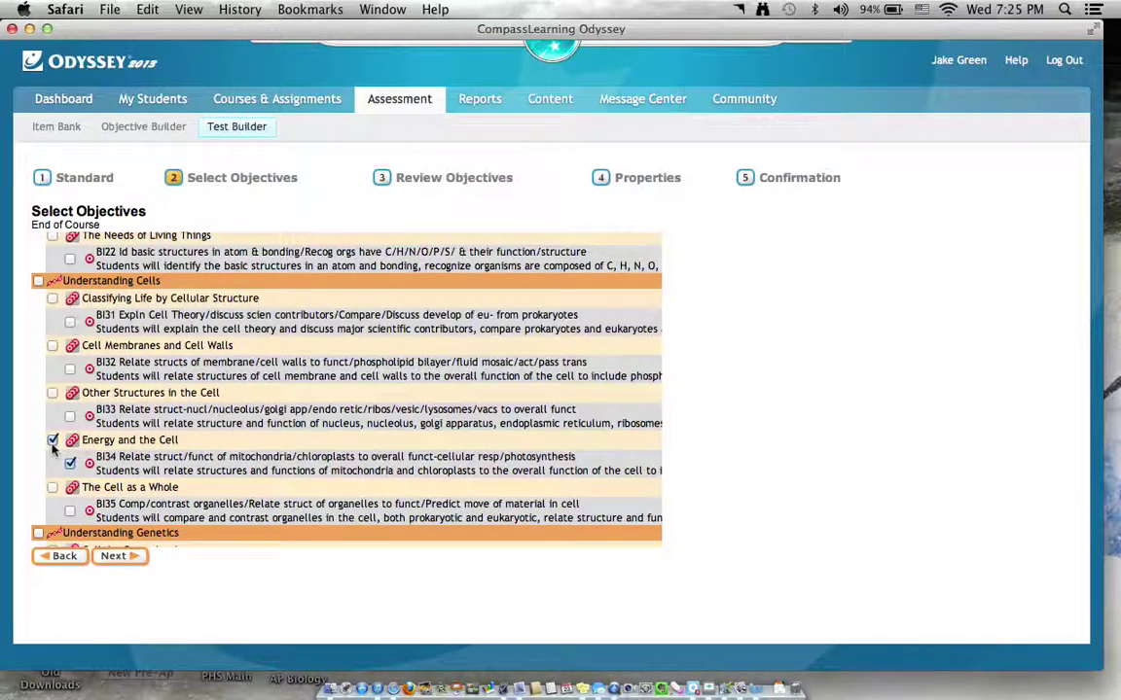
scroll(289, 453, down, 10)
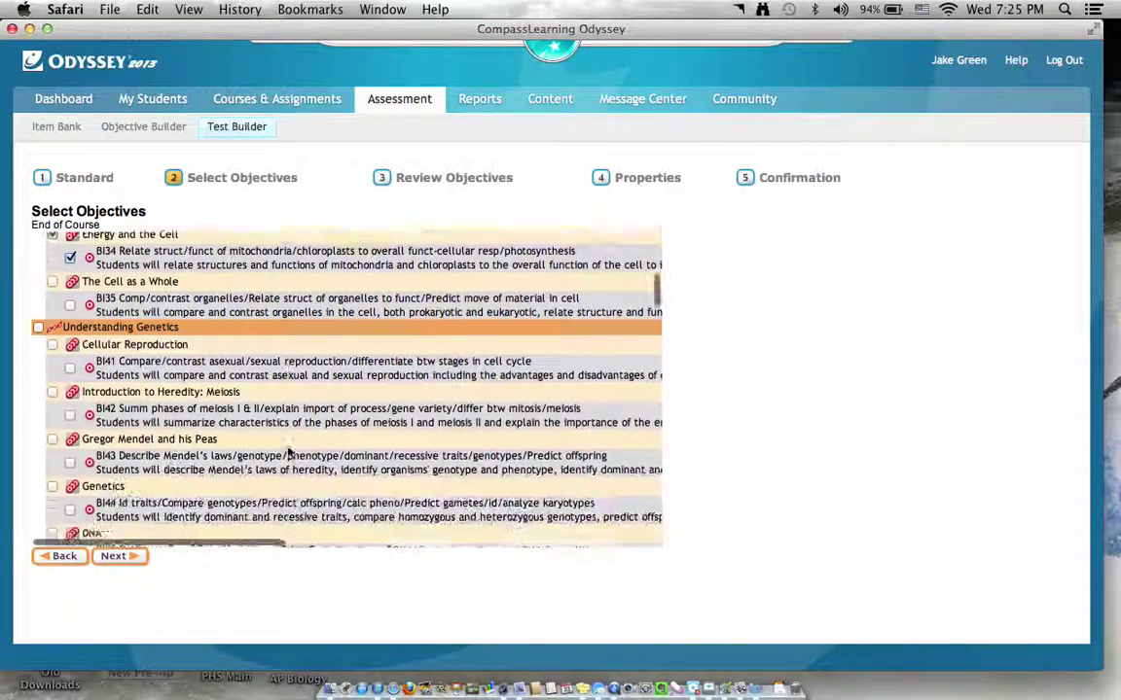
scroll(289, 454, down, 3)
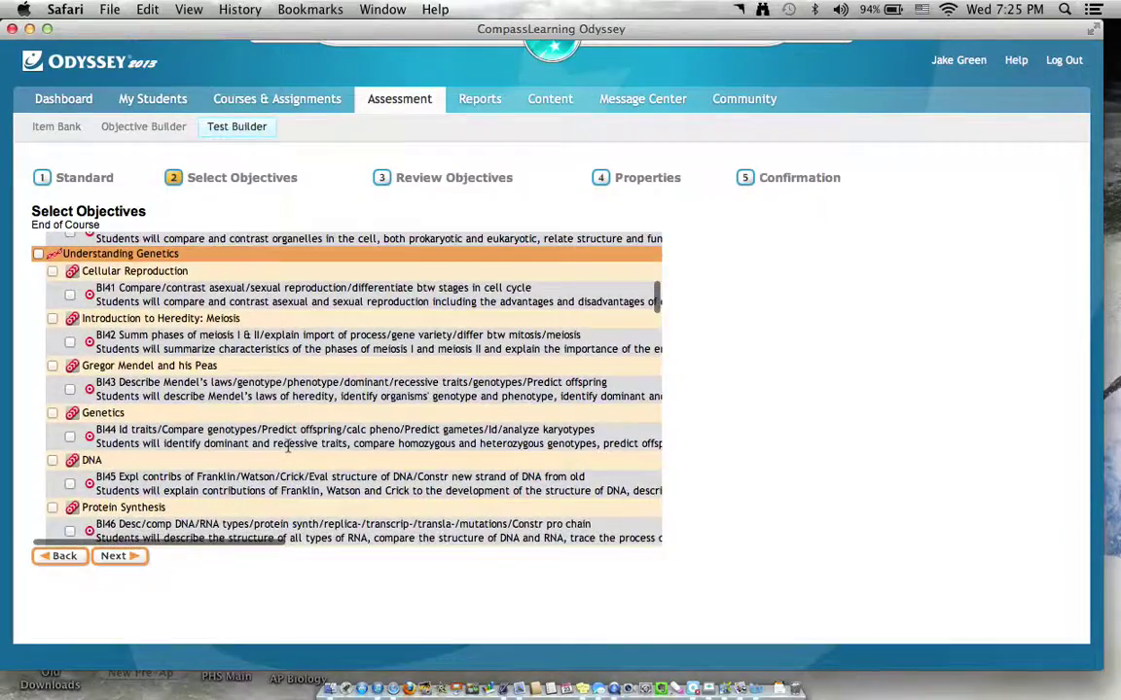
scroll(289, 449, down, 12)
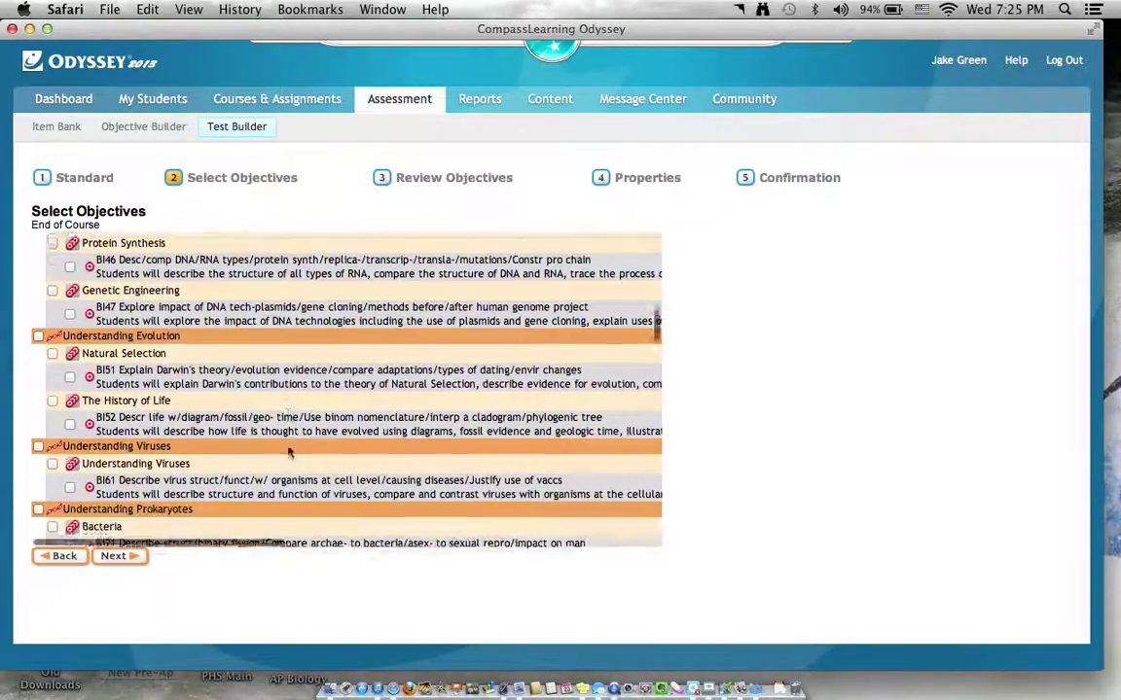
scroll(289, 452, down, 8)
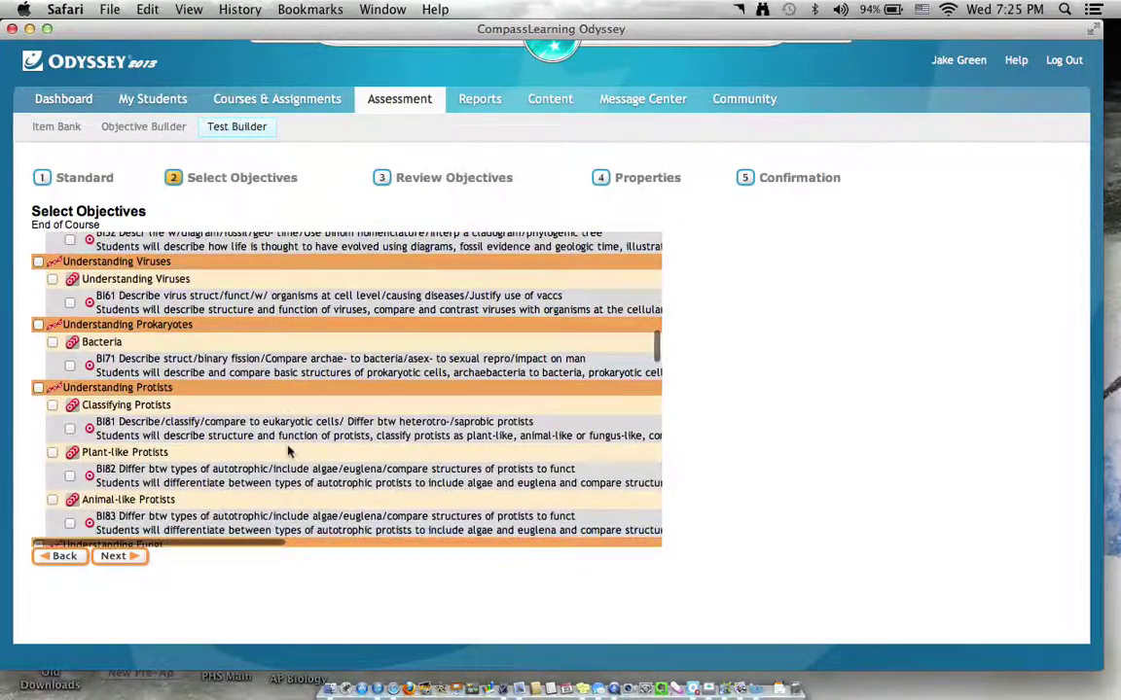
scroll(289, 453, down, 11)
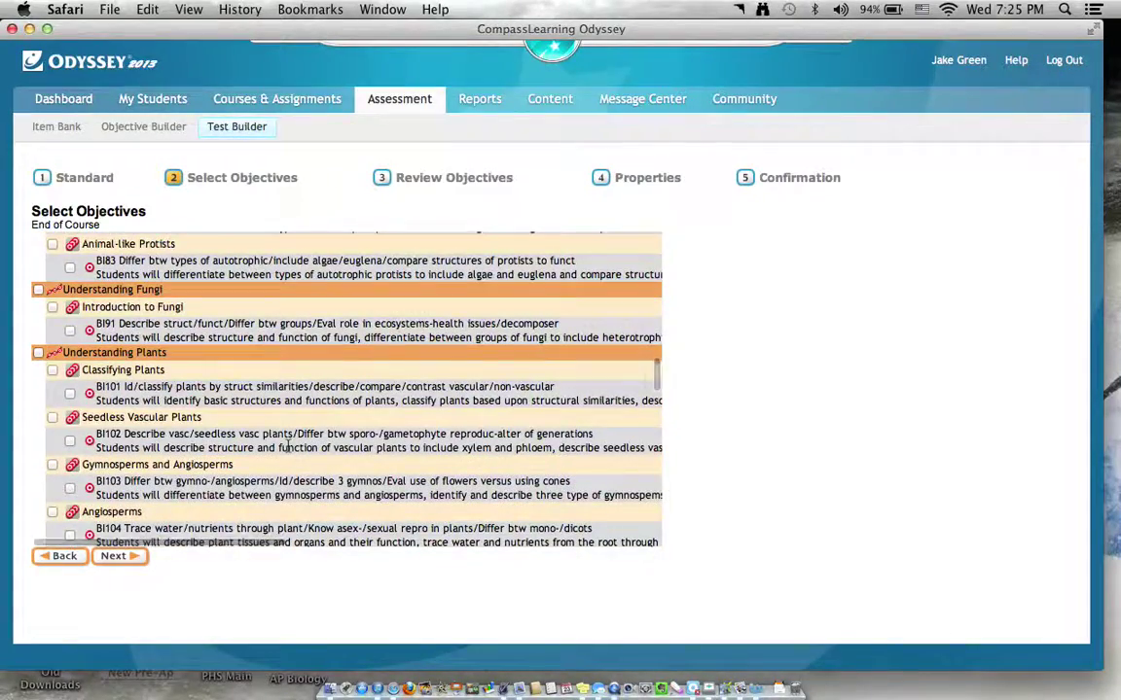
scroll(288, 450, up, 20)
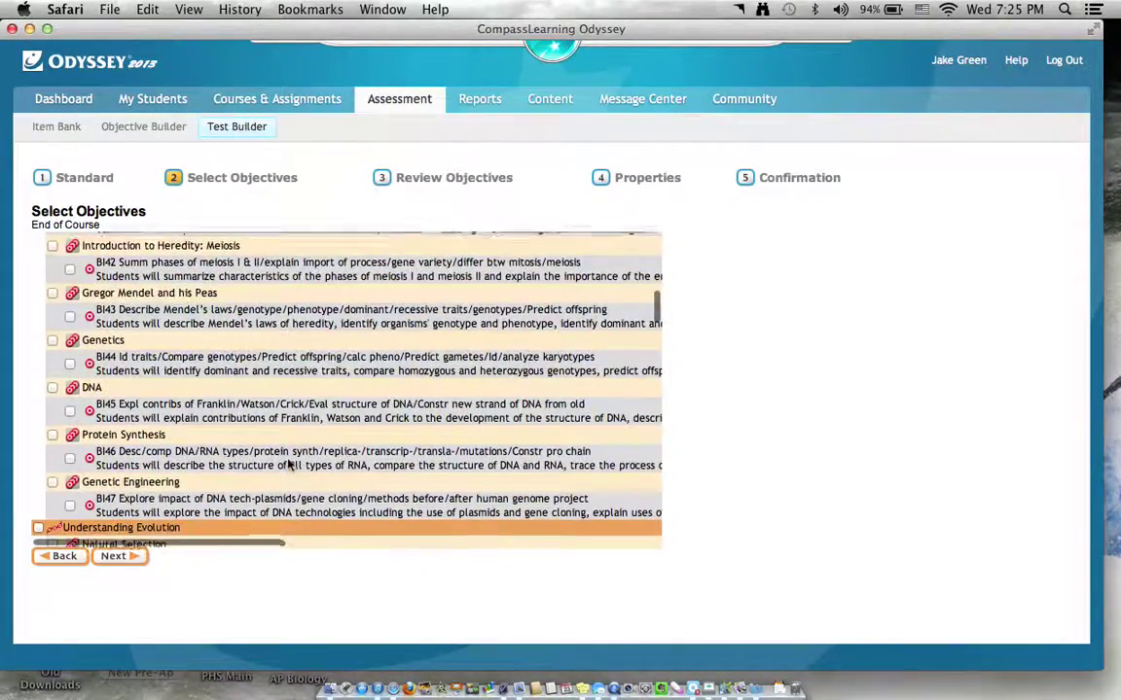
scroll(289, 465, up, 13)
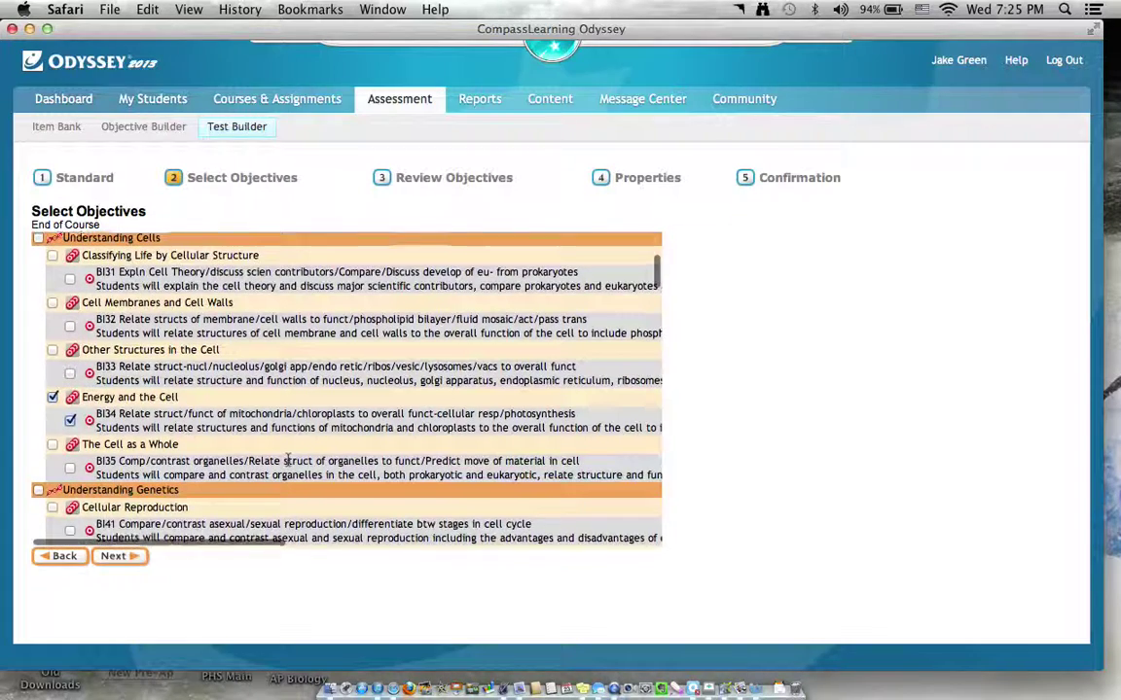
scroll(288, 460, up, 2)
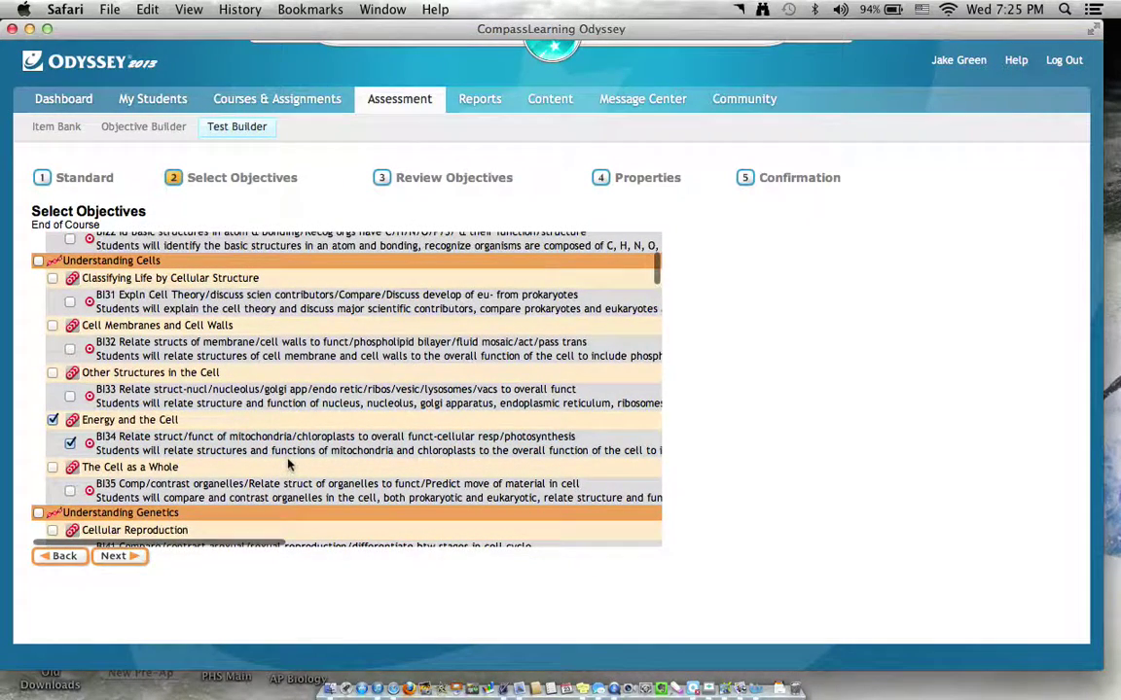
click(136, 560)
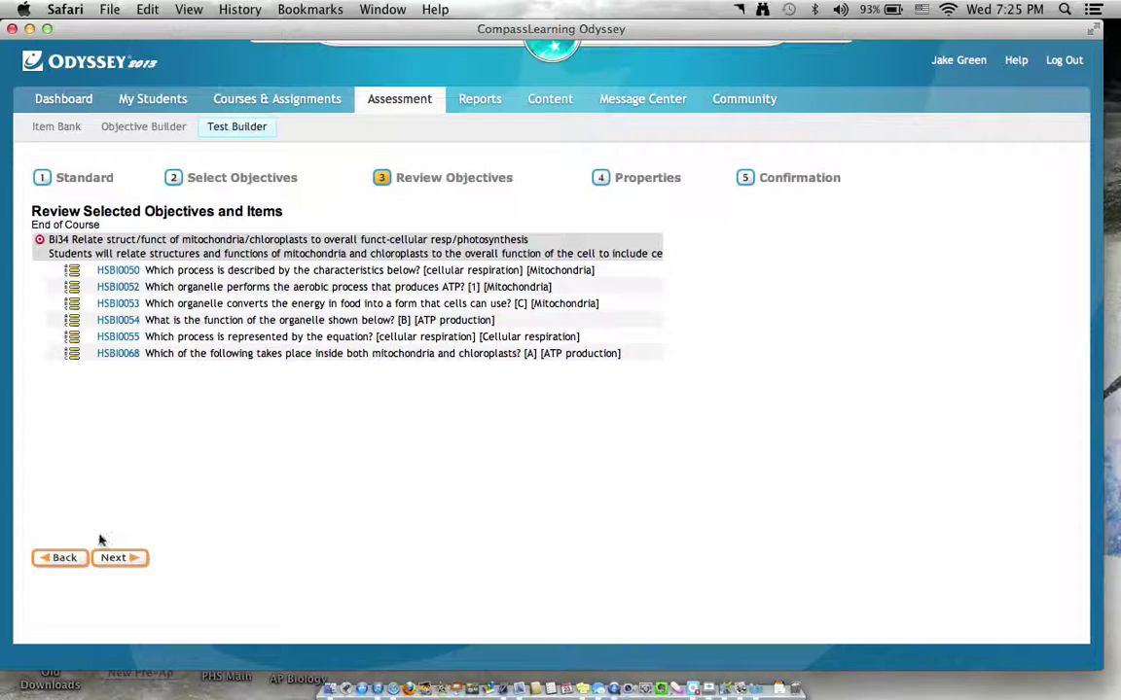
Name the test 'Bioentergetics' in Properties and save it from the Confirmation step.
click(112, 561)
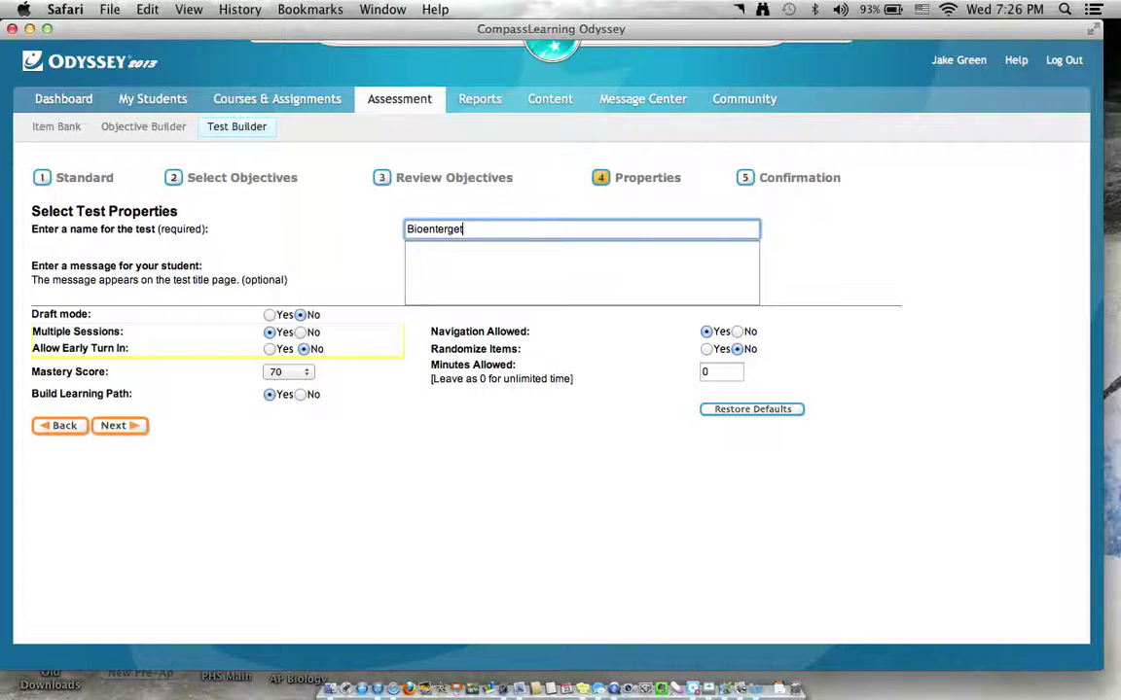
text(Bioentergetics)
right_click(446, 237)
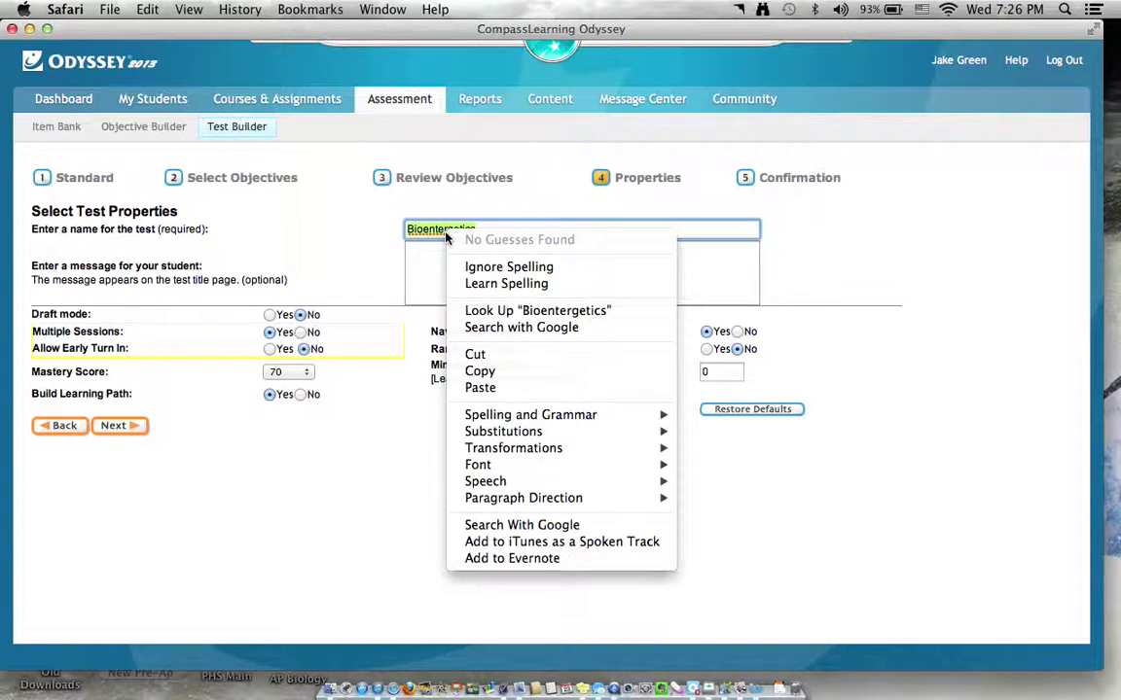
click(425, 265)
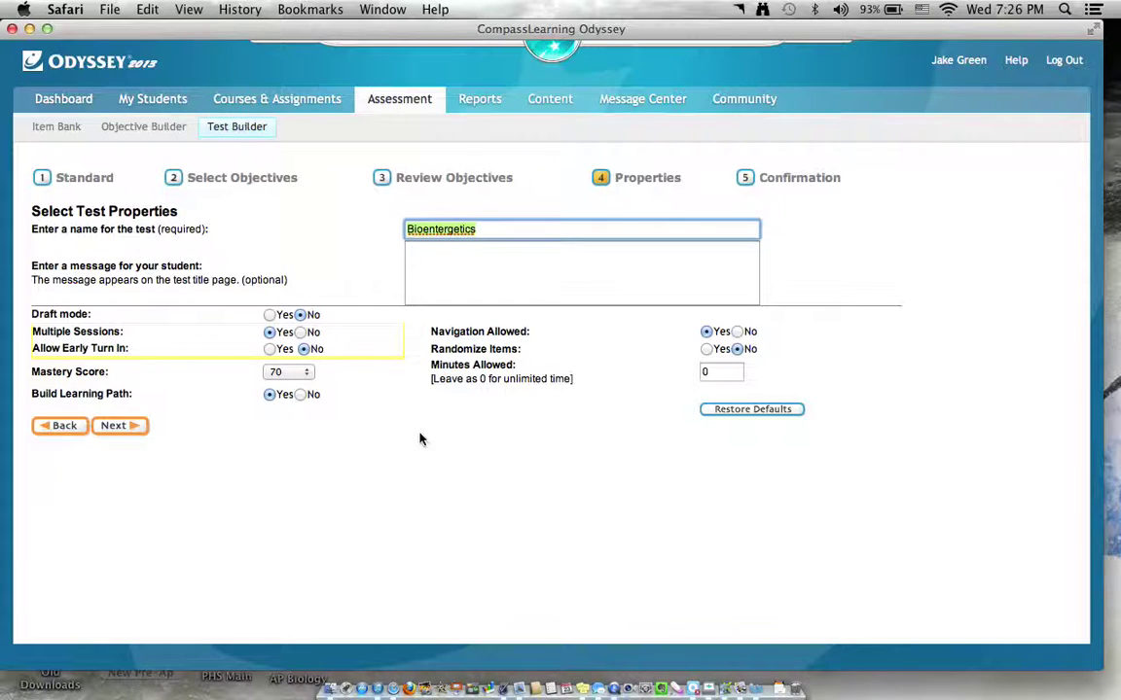
click(115, 427)
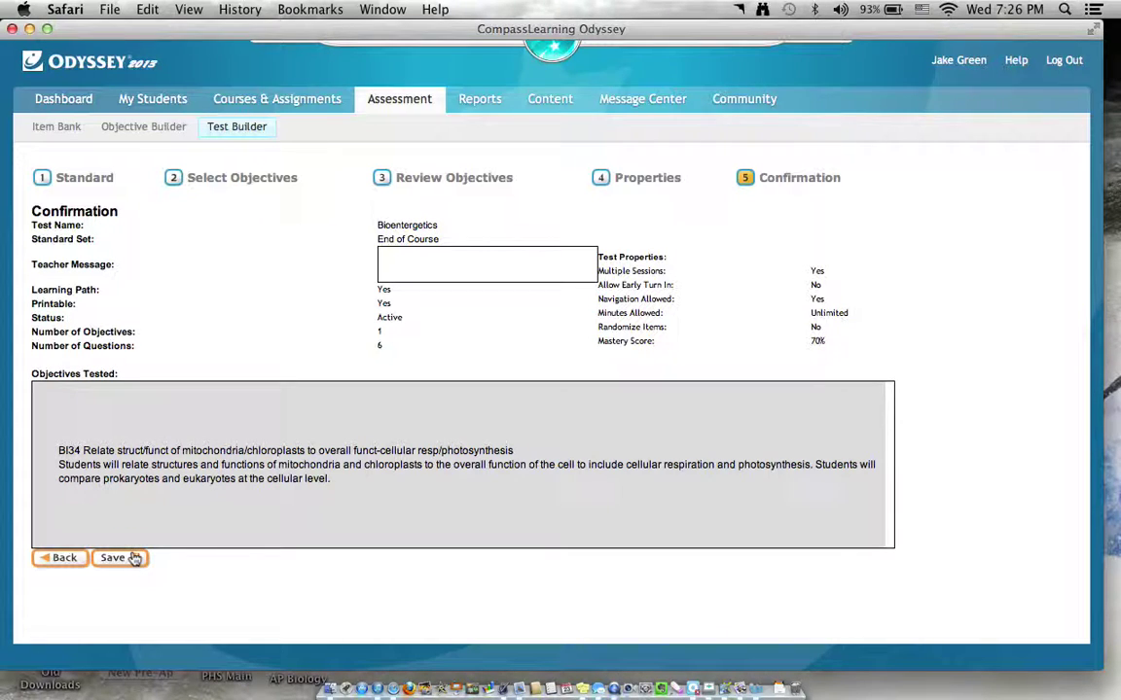
click(135, 558)
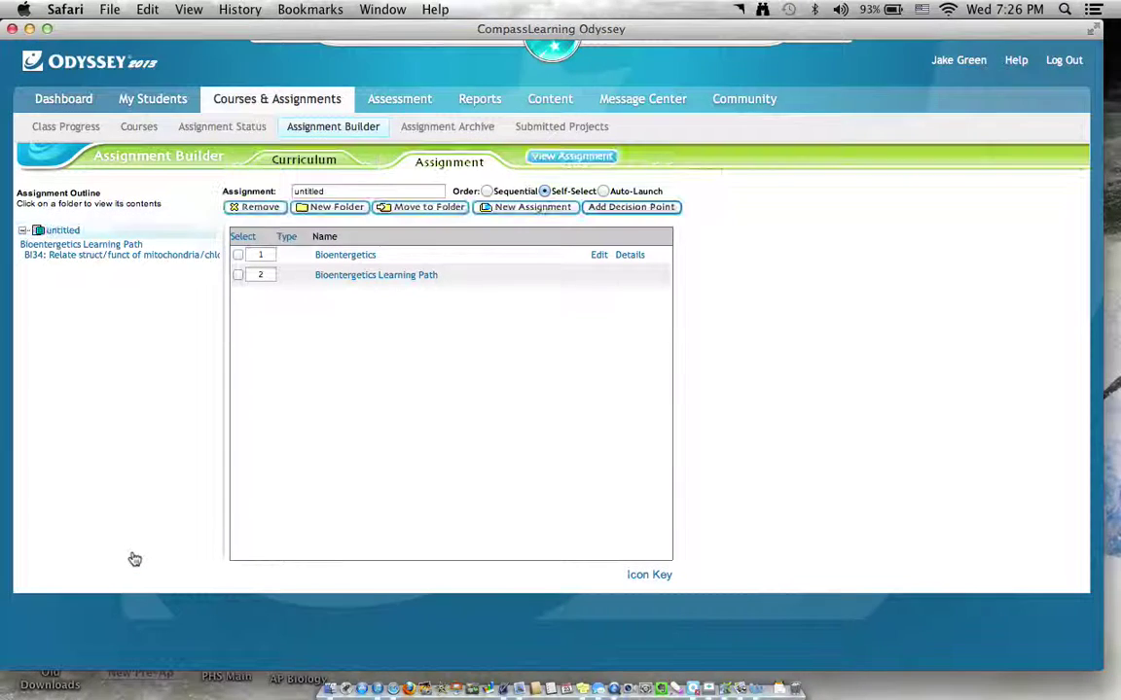
Rename the untitled assignment to 'Bioenergetics Test' and open its completion settings.
click(346, 190)
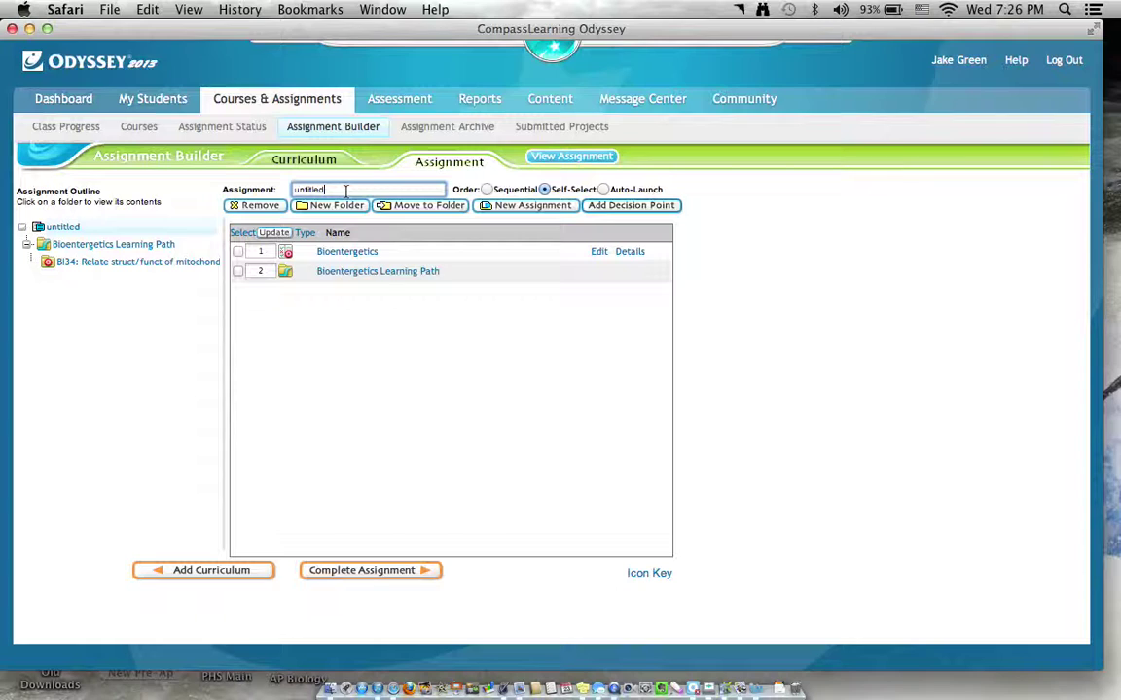
key(BackSpace)
key(BackSpace)
key(BackSpace)
key(BackSpace)
text(Bioenergetics Tes)
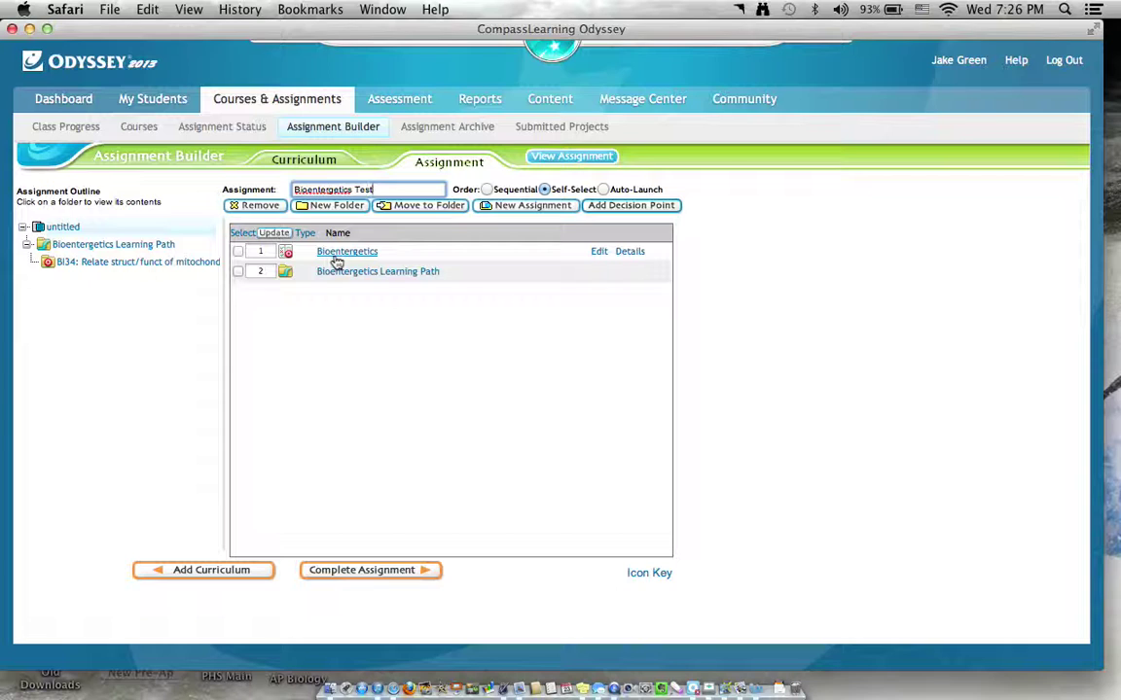
click(335, 570)
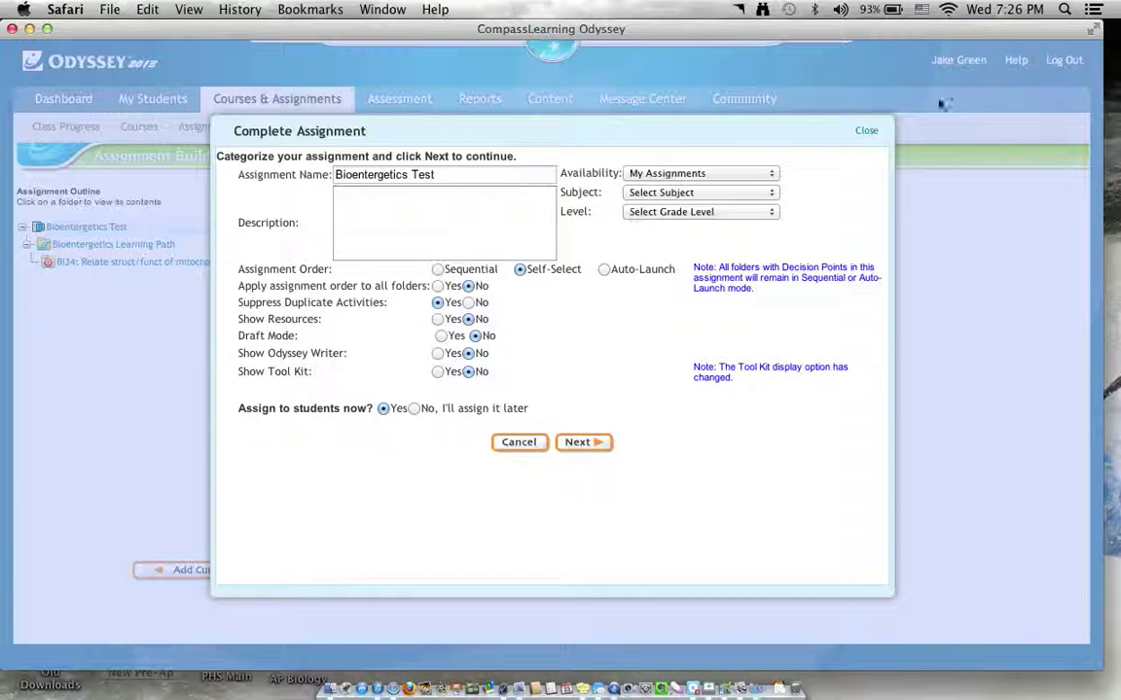
Categorize the assignment under subject Biology and grade level High School.
click(766, 192)
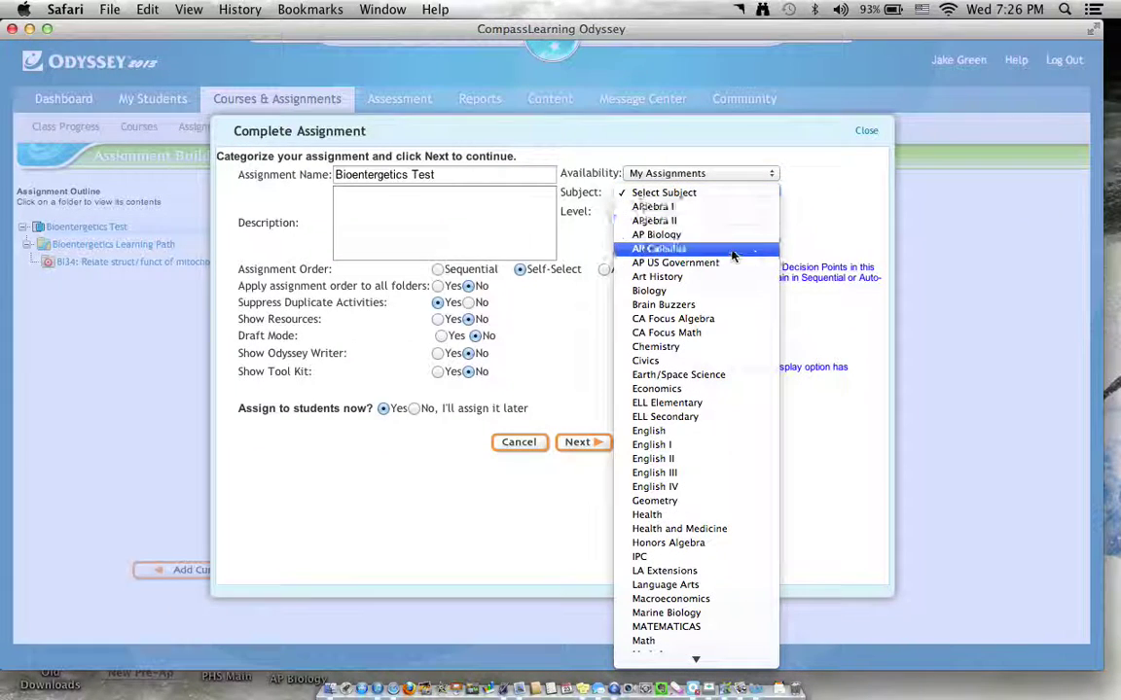
click(708, 293)
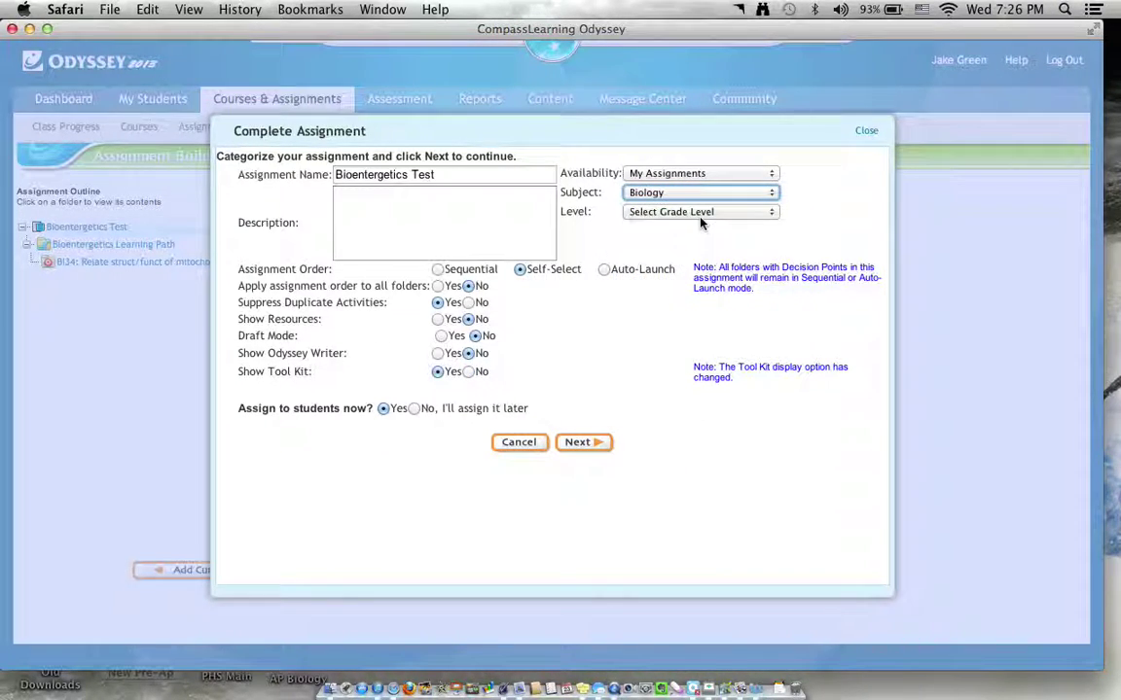
click(700, 213)
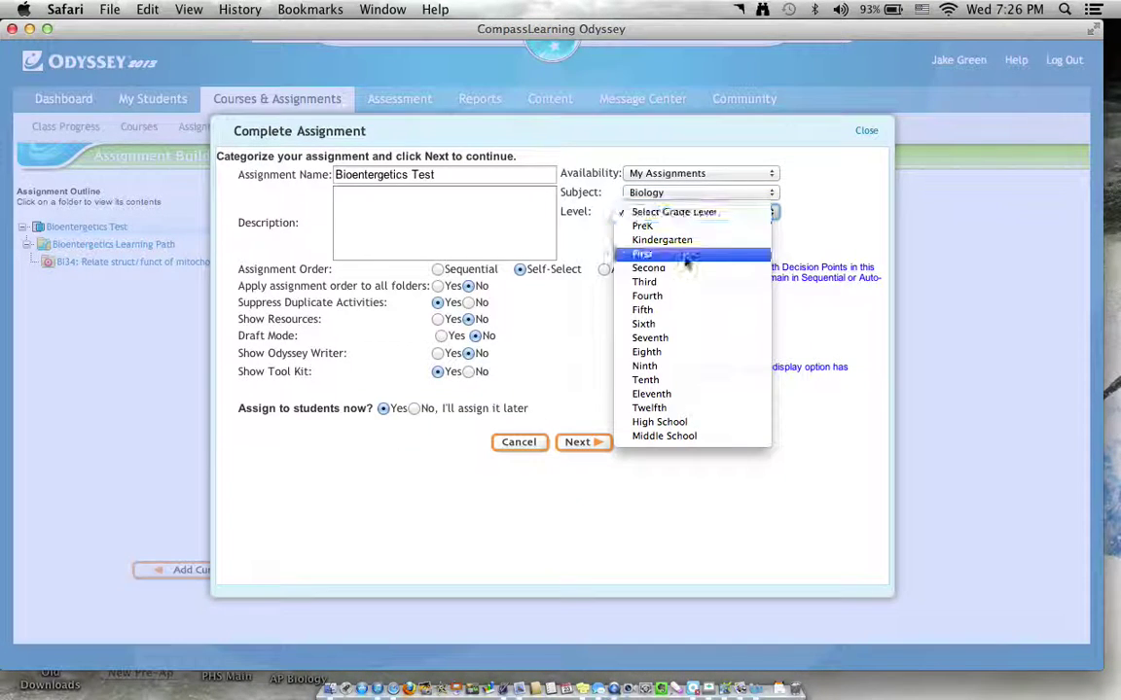
click(663, 437)
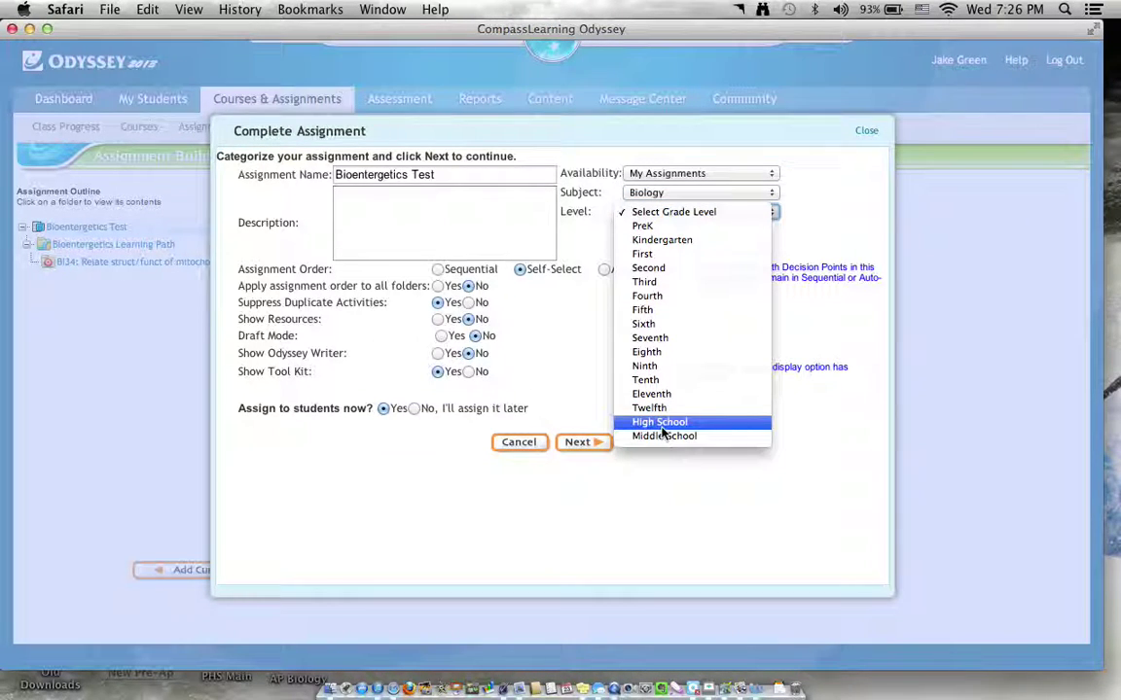
click(661, 422)
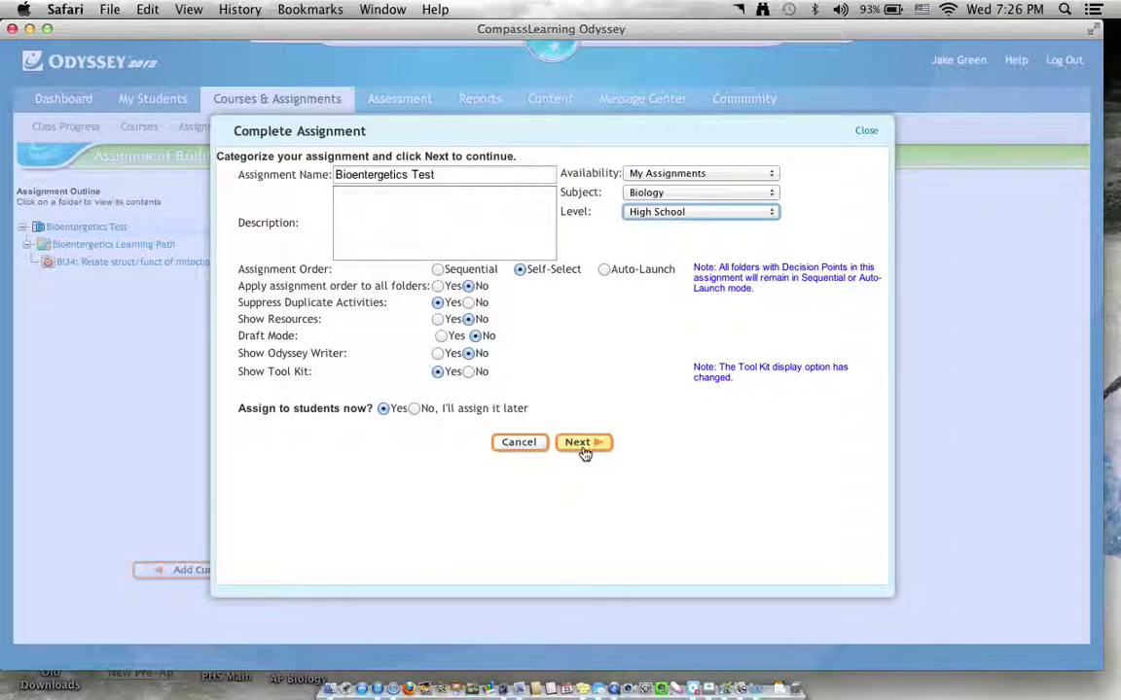
click(583, 444)
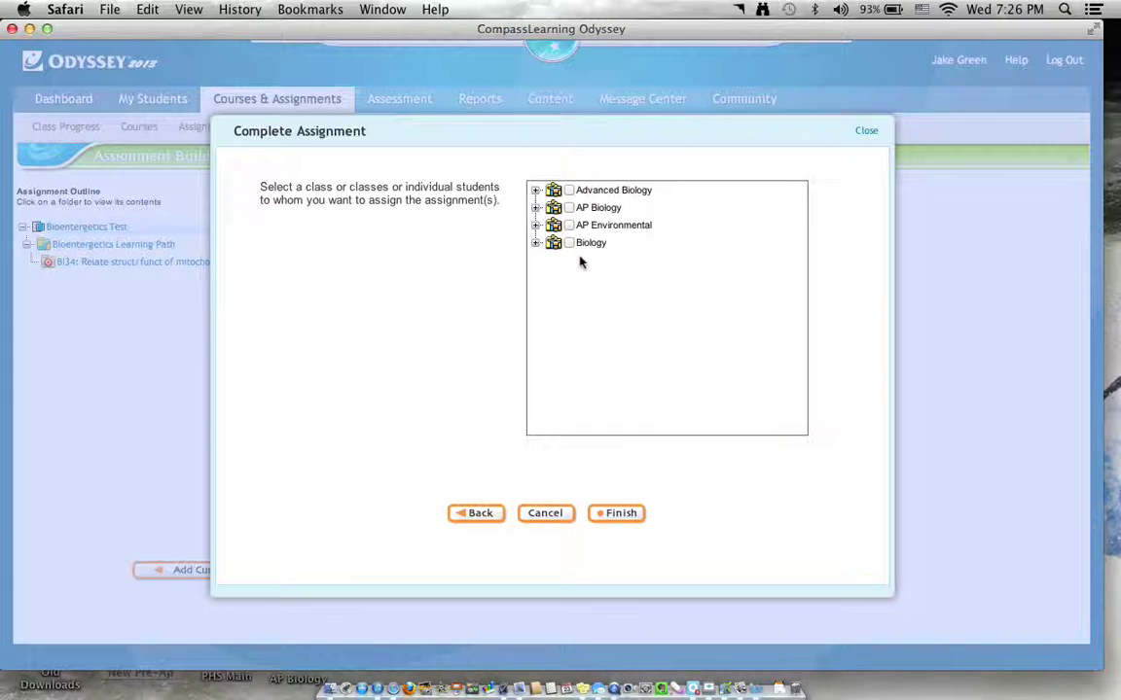
Assign the test to the Biology class and close the assignment confirmation.
click(603, 515)
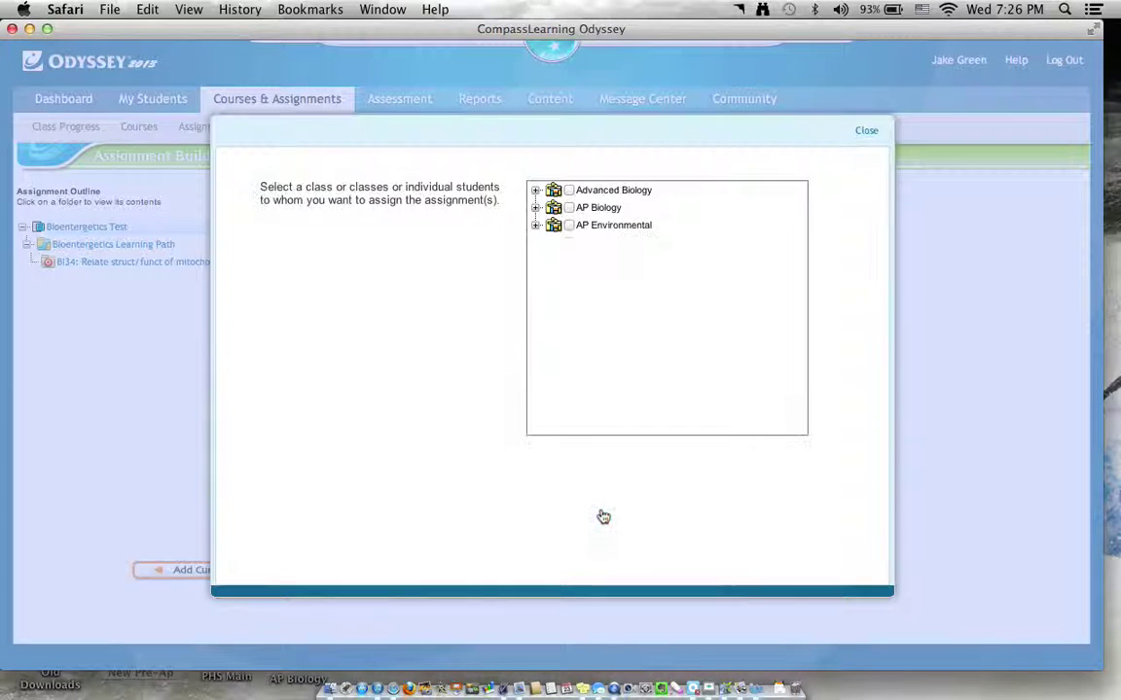
click(666, 256)
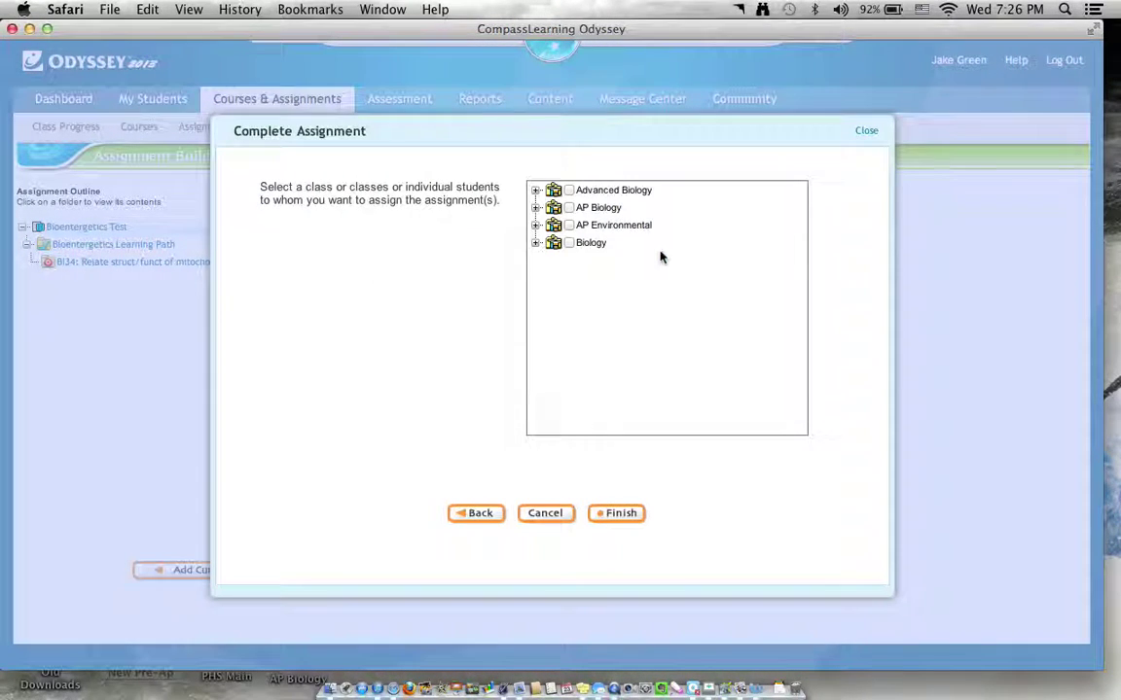
click(569, 242)
click(604, 518)
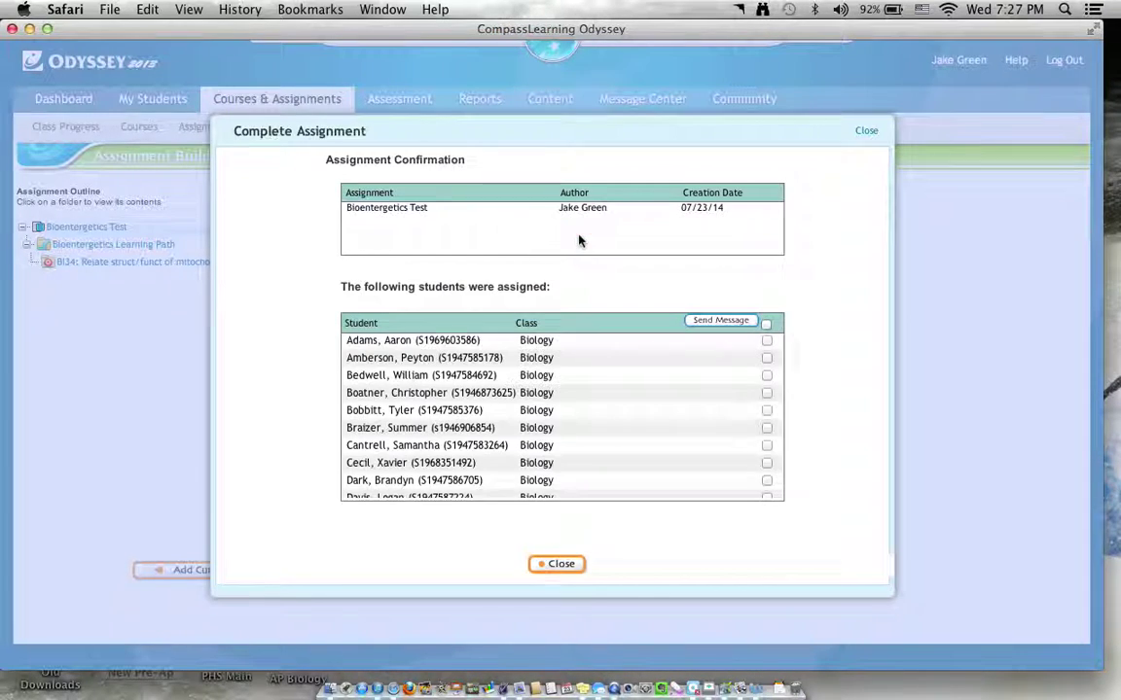
click(580, 565)
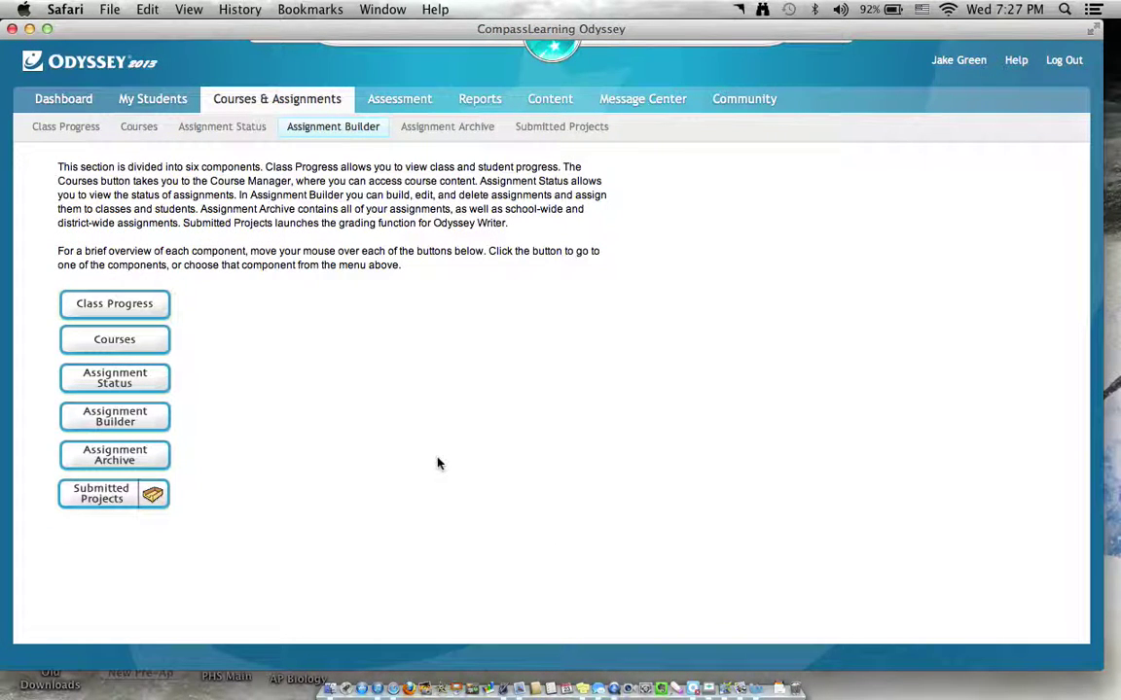
Find the Bioenergetics Test in the Assignment Archive and open a copy of it.
click(142, 453)
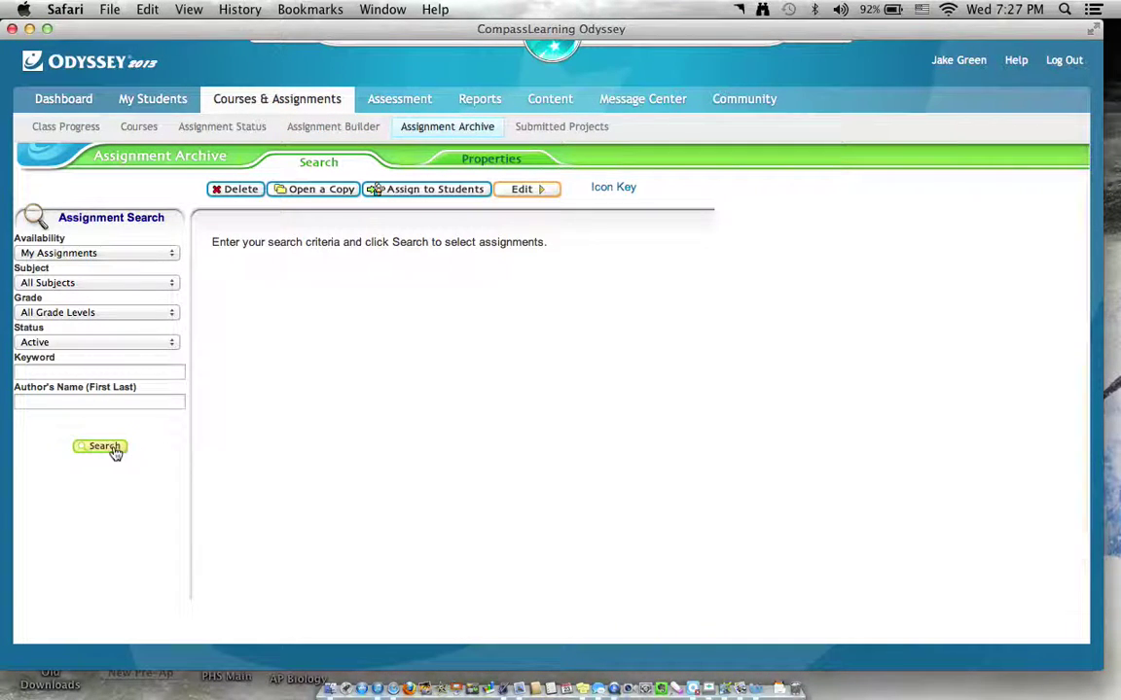
click(113, 451)
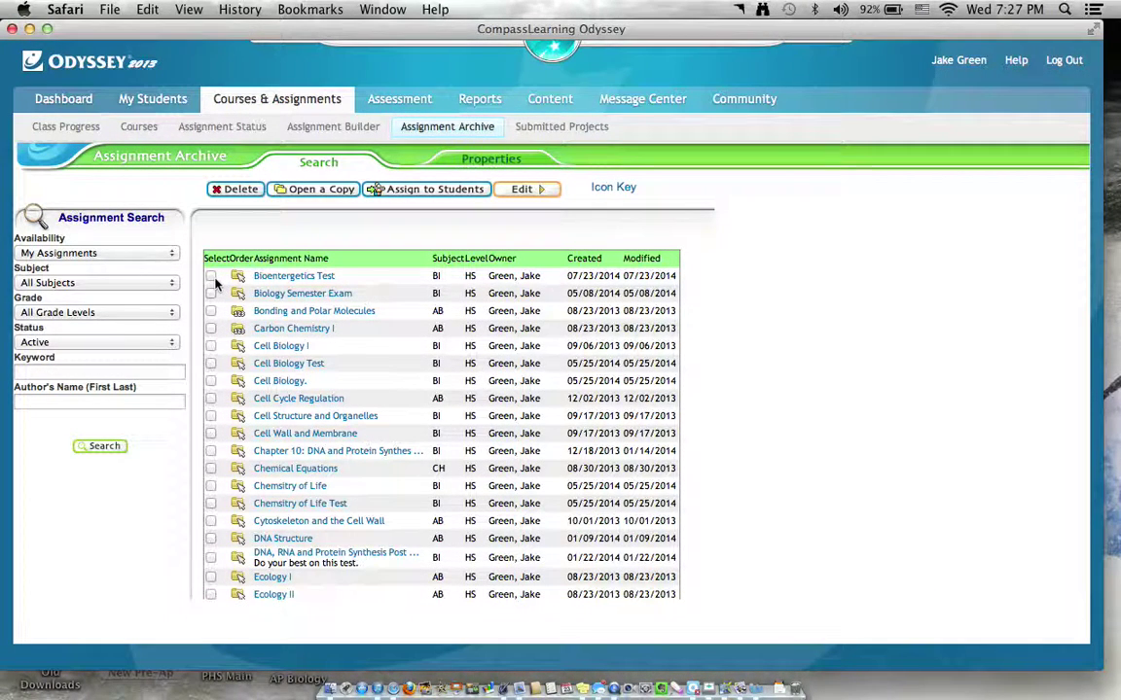
click(211, 276)
click(314, 189)
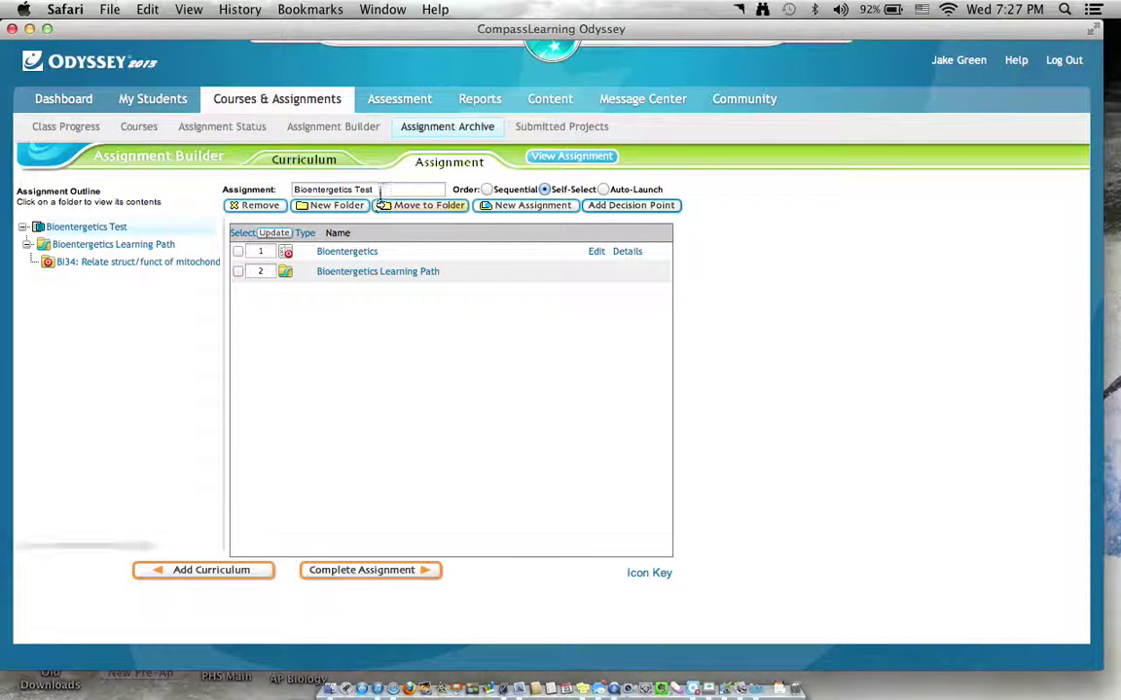
Rename the assignment copy to 'Bioenergetics Pre-Test'.
key(BackSpace)
key(BackSpace)
key(BackSpace)
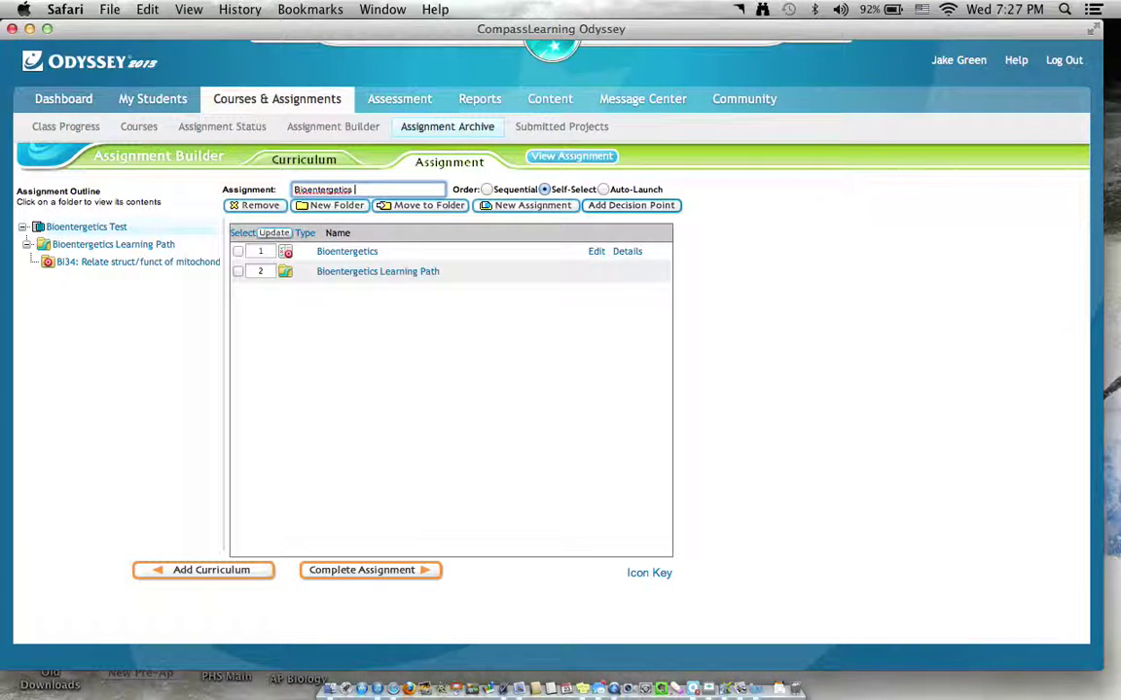
text(Pre-Test)
click(238, 271)
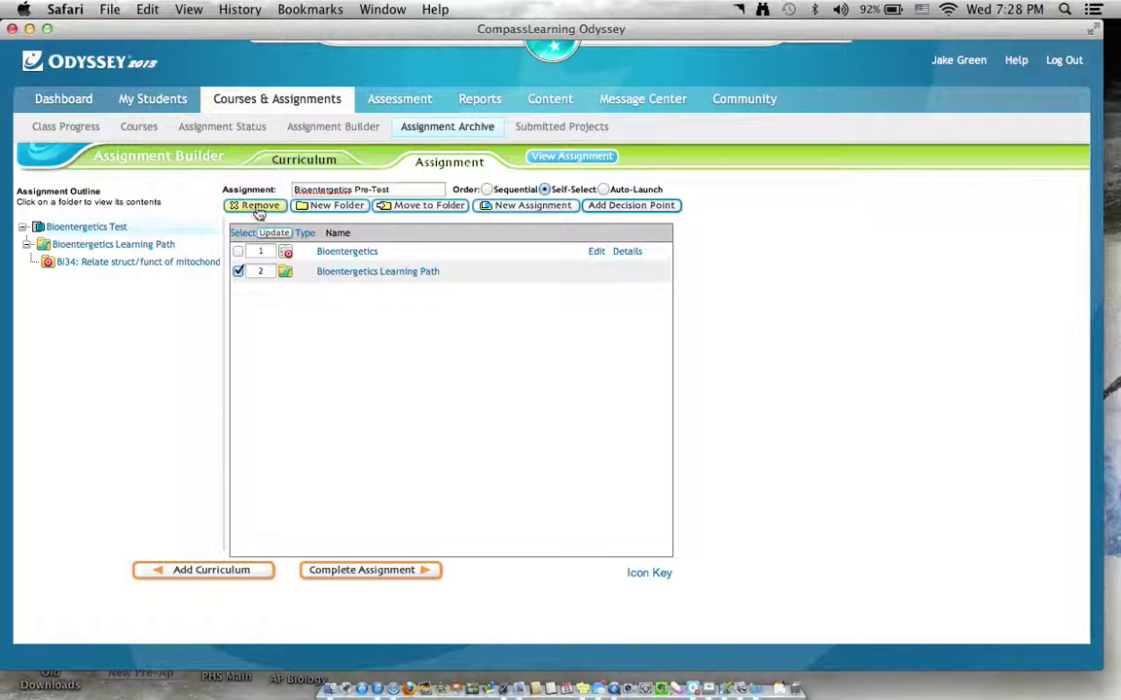
click(237, 271)
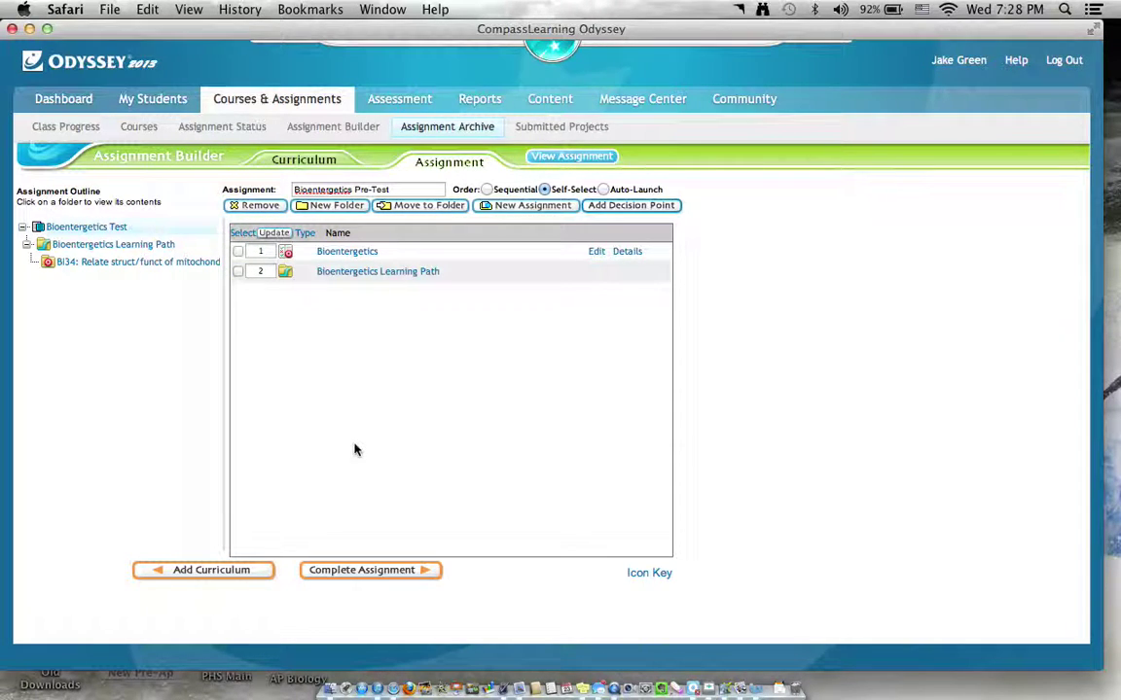
Complete the assignment with 'No, I'll assign it later' and close the confirmation.
click(367, 572)
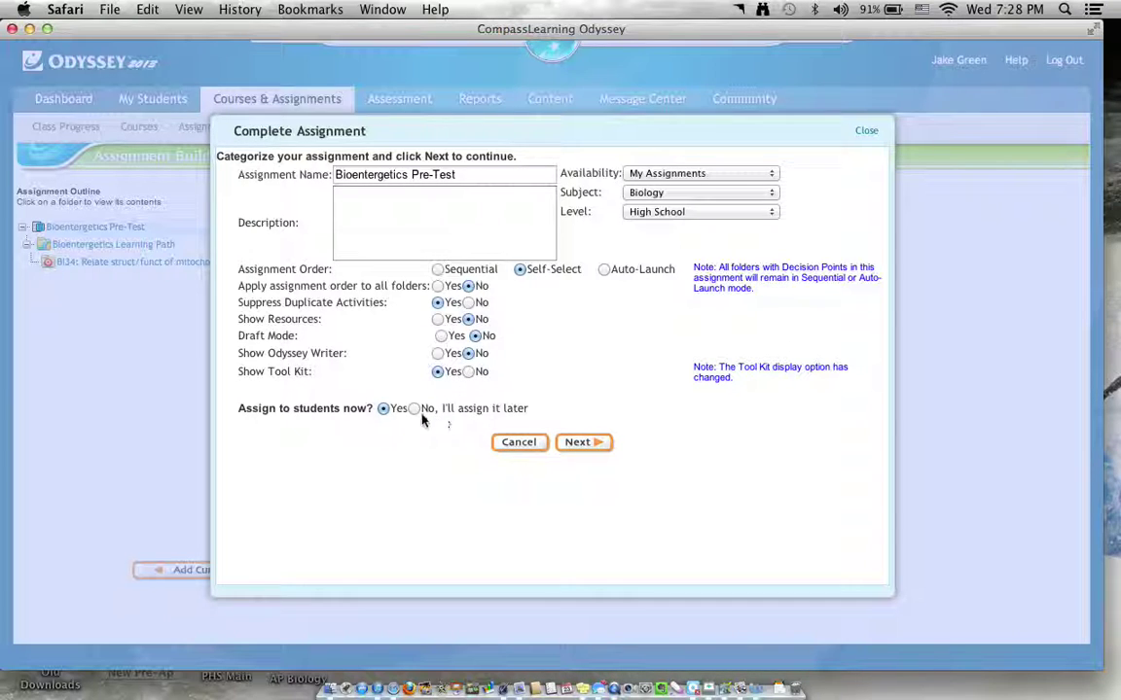
click(418, 412)
click(588, 443)
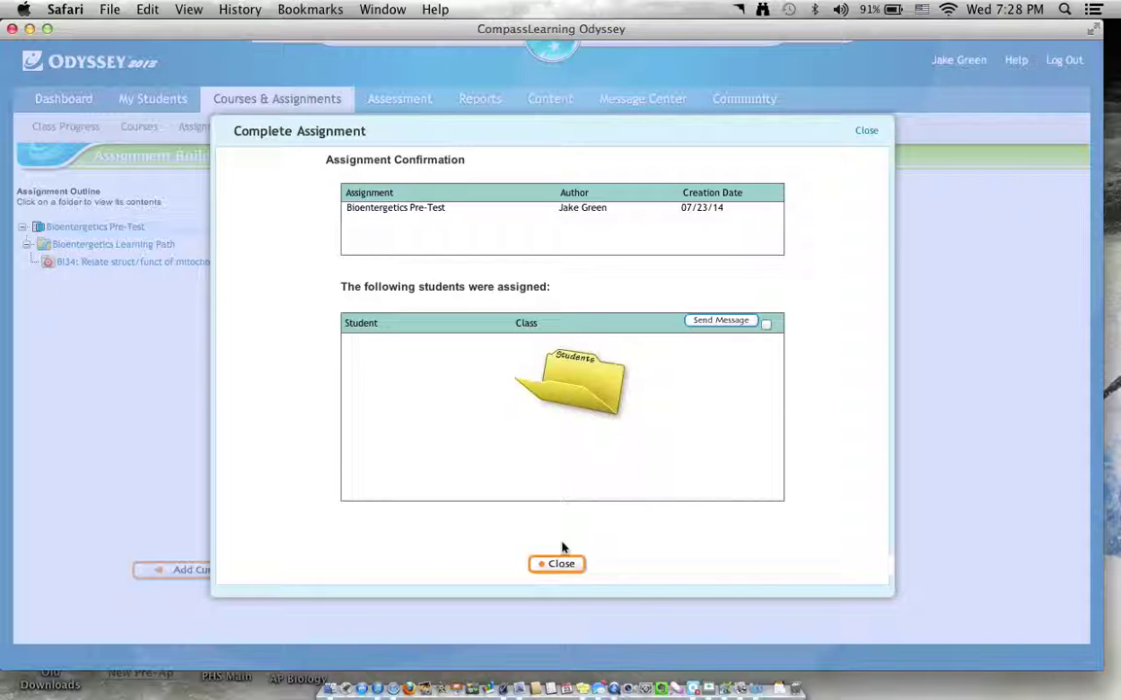
click(556, 565)
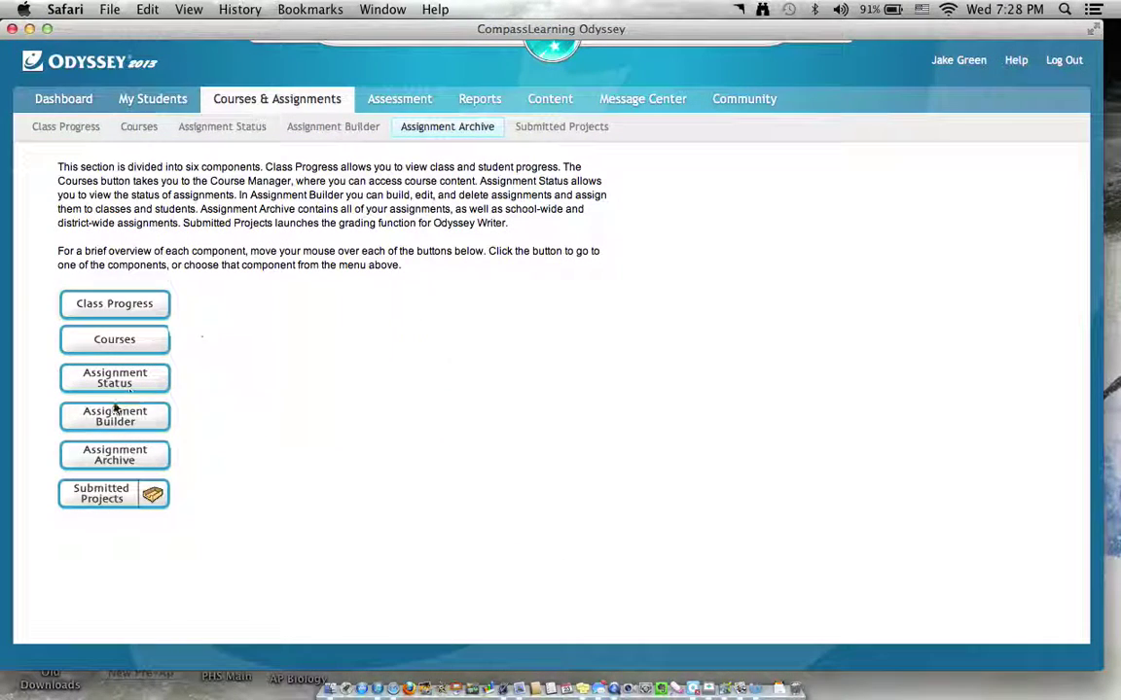
Search the Assignment Archive for saved assignments and open Bioenergetics Test's details.
mouse_move(135, 429)
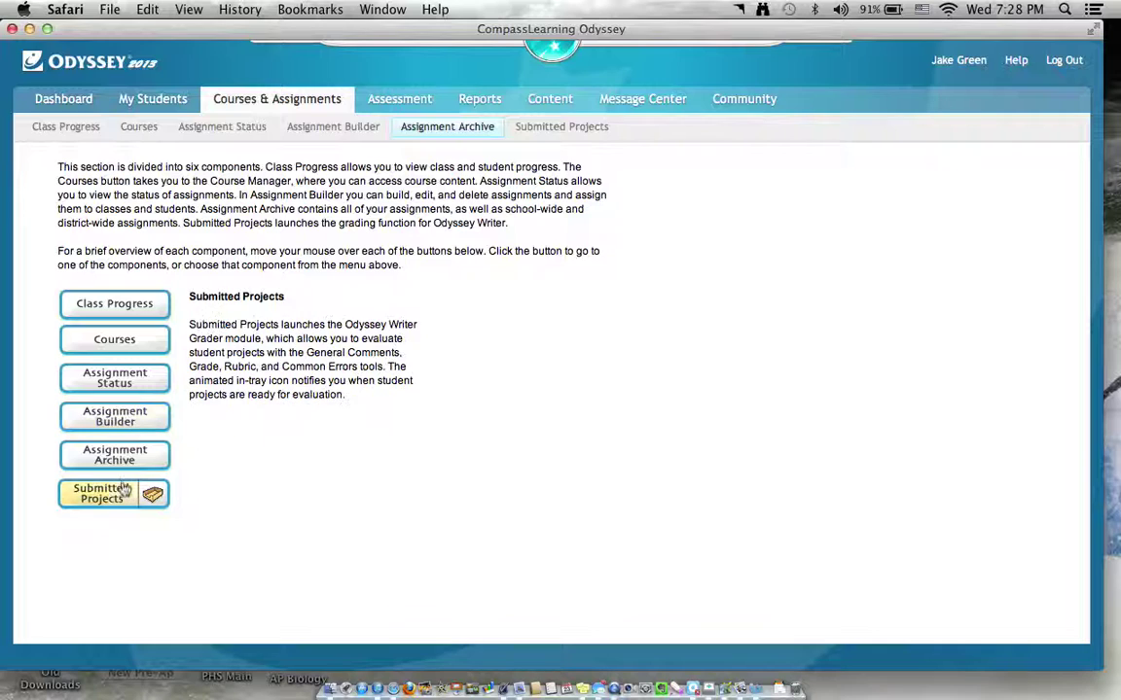
click(115, 457)
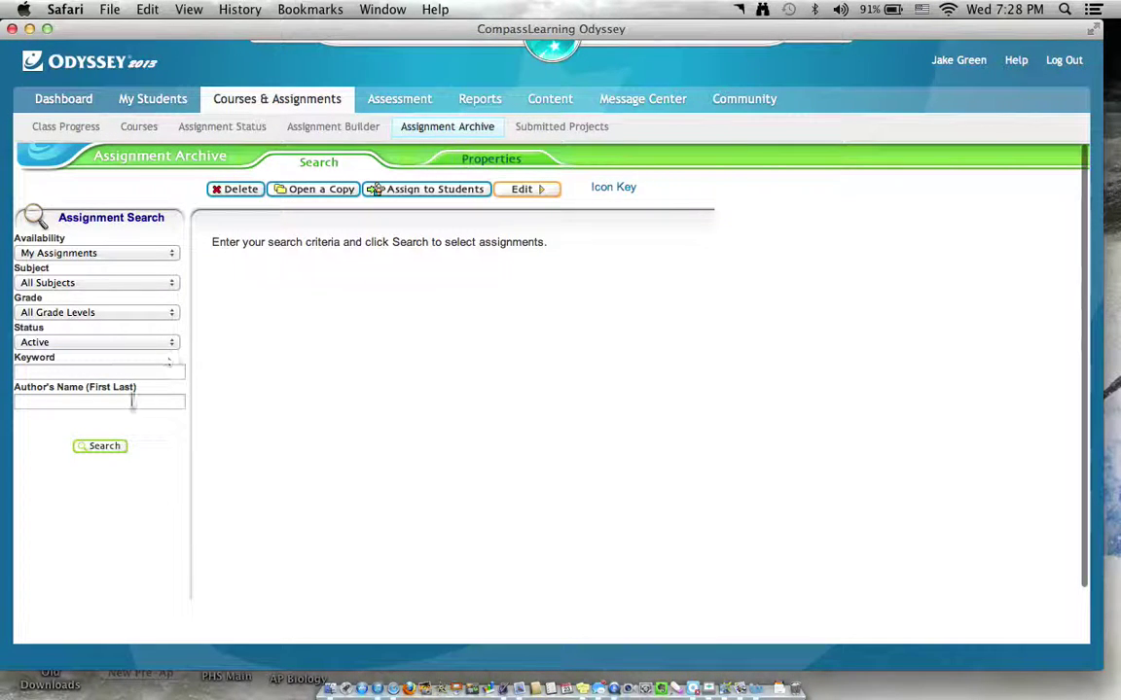
click(105, 445)
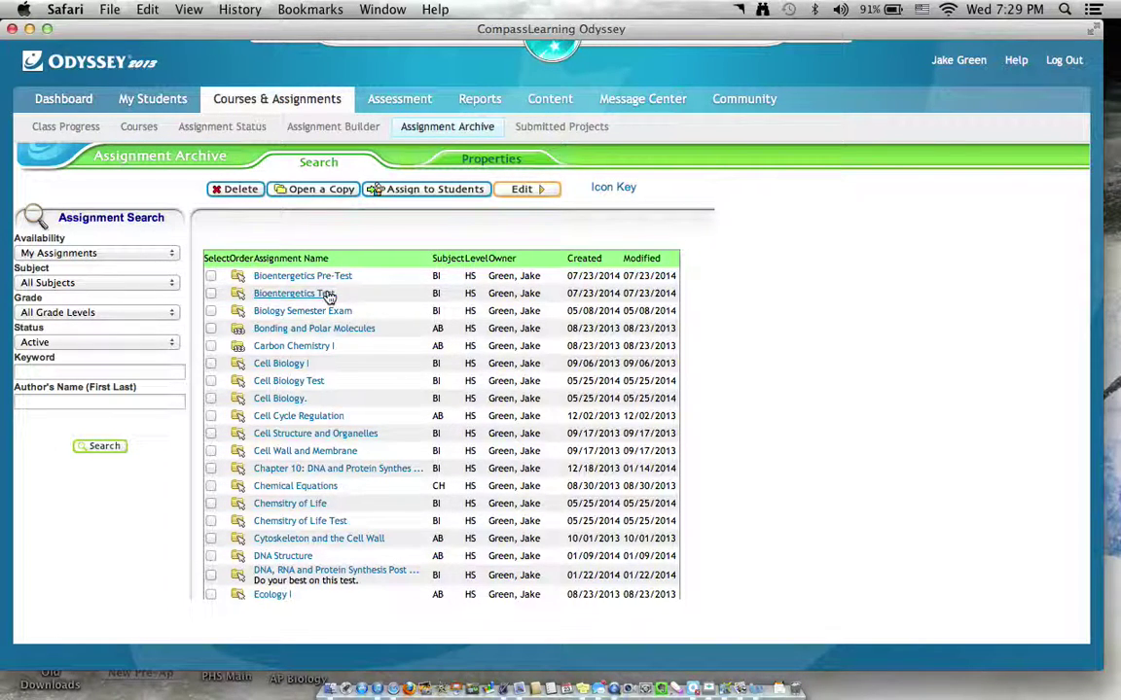
click(328, 296)
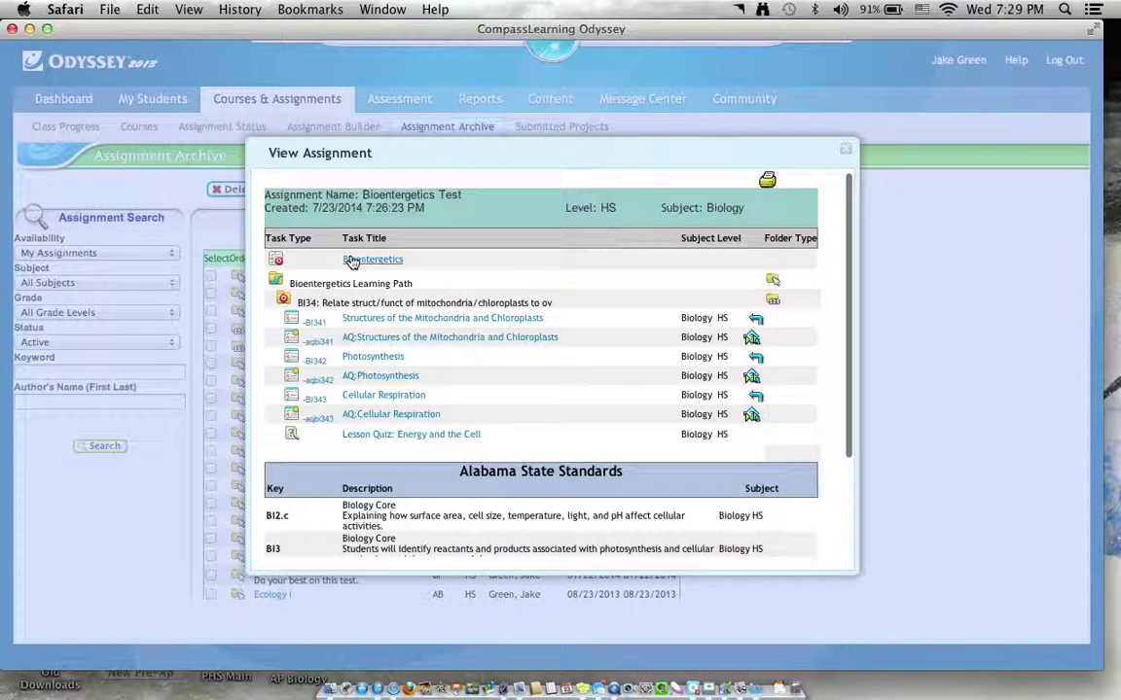
Preview the Bioenergetics test through all six questions, then close the preview window.
click(354, 260)
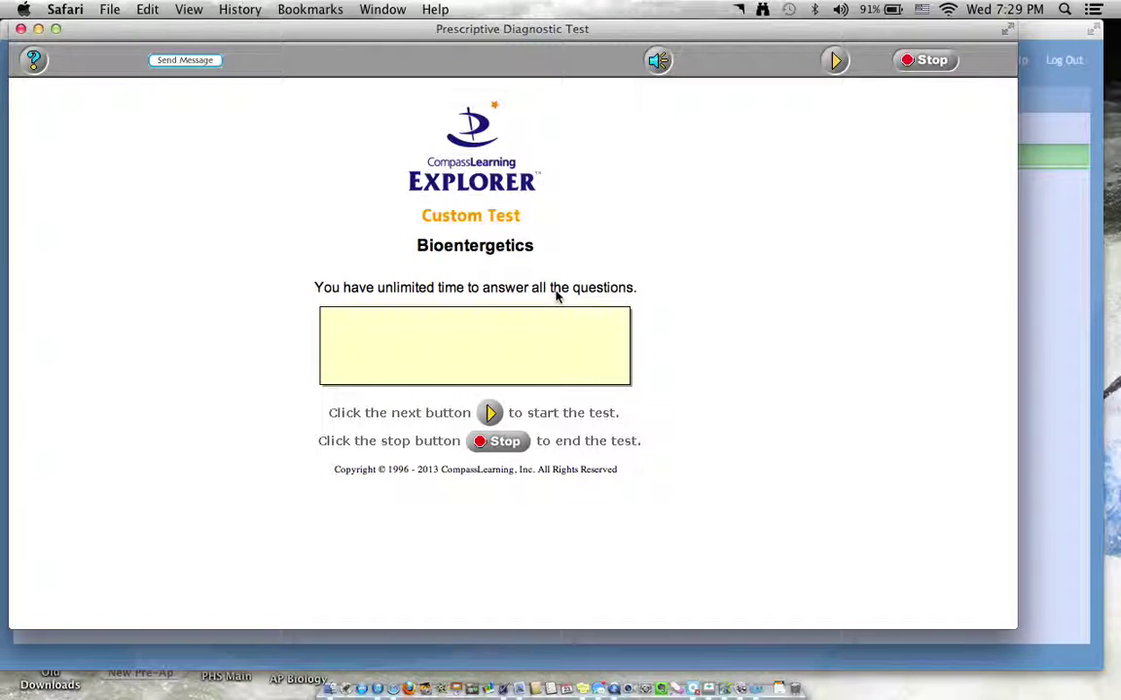
click(832, 61)
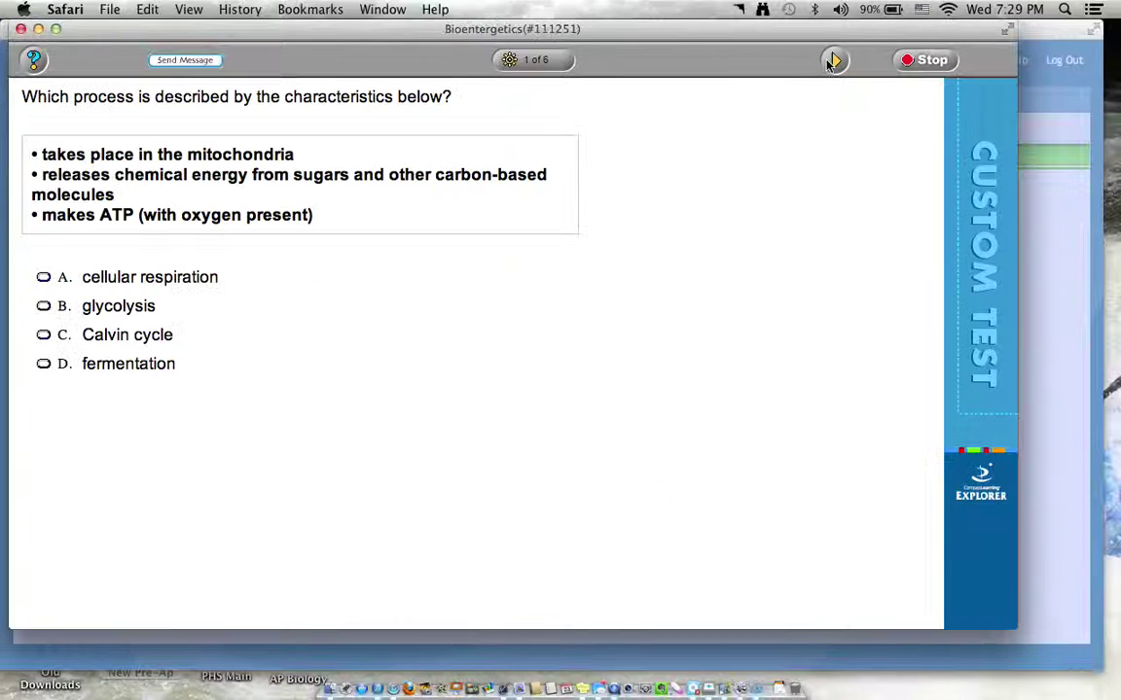
click(832, 61)
click(831, 61)
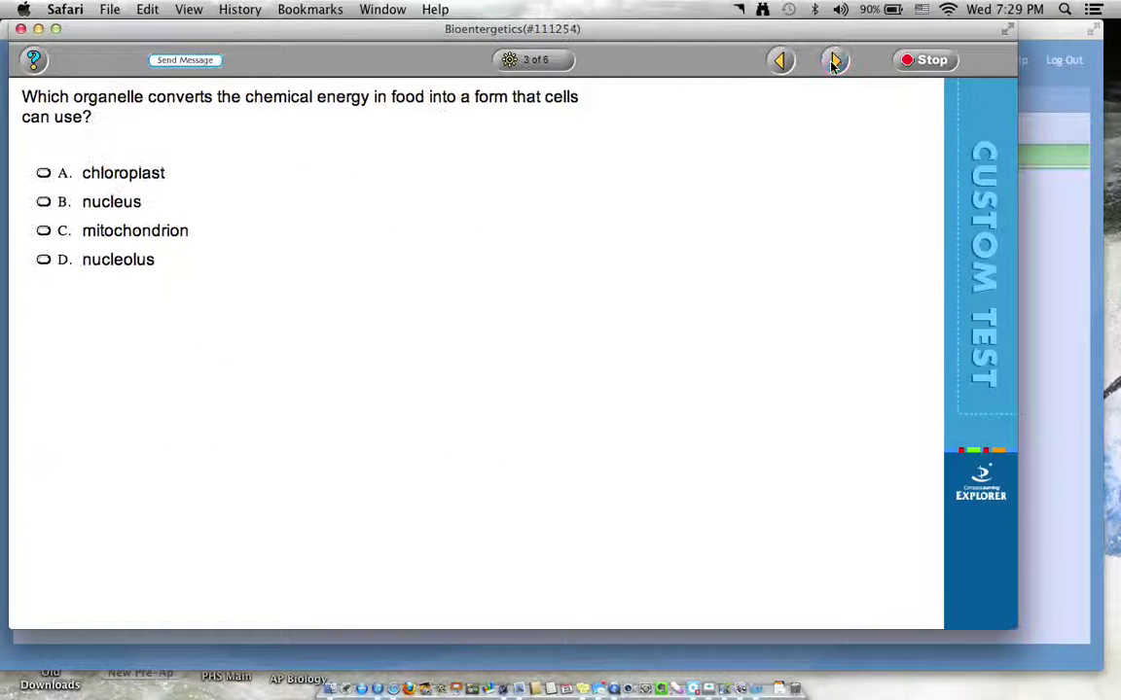
click(832, 61)
click(832, 62)
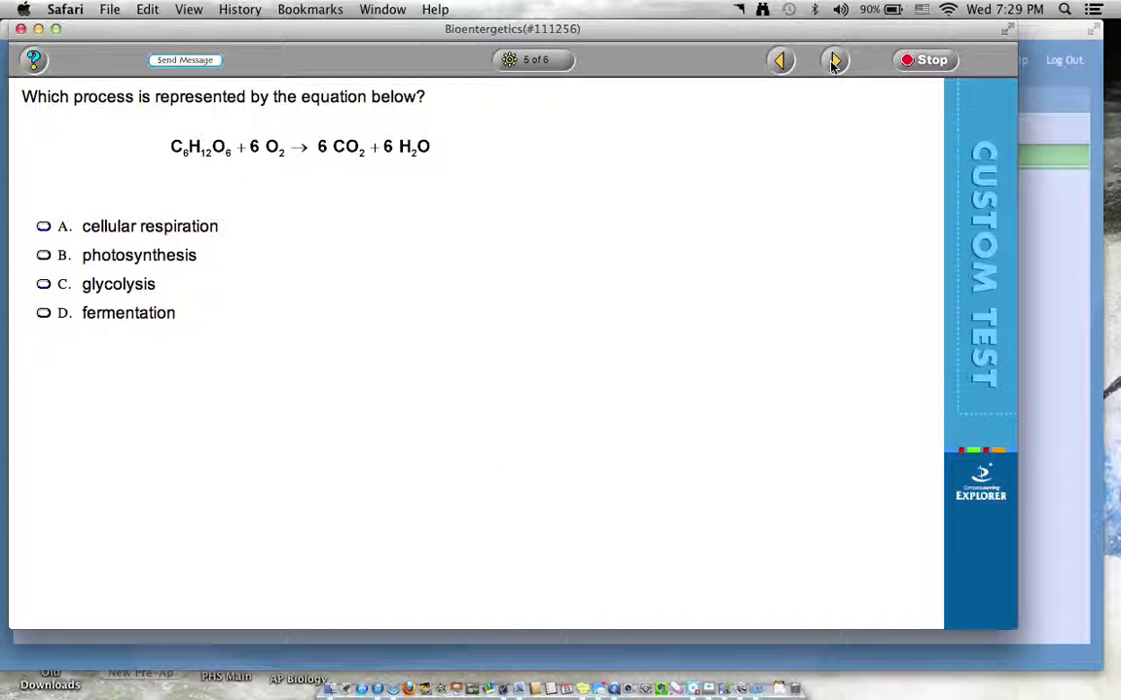
click(834, 61)
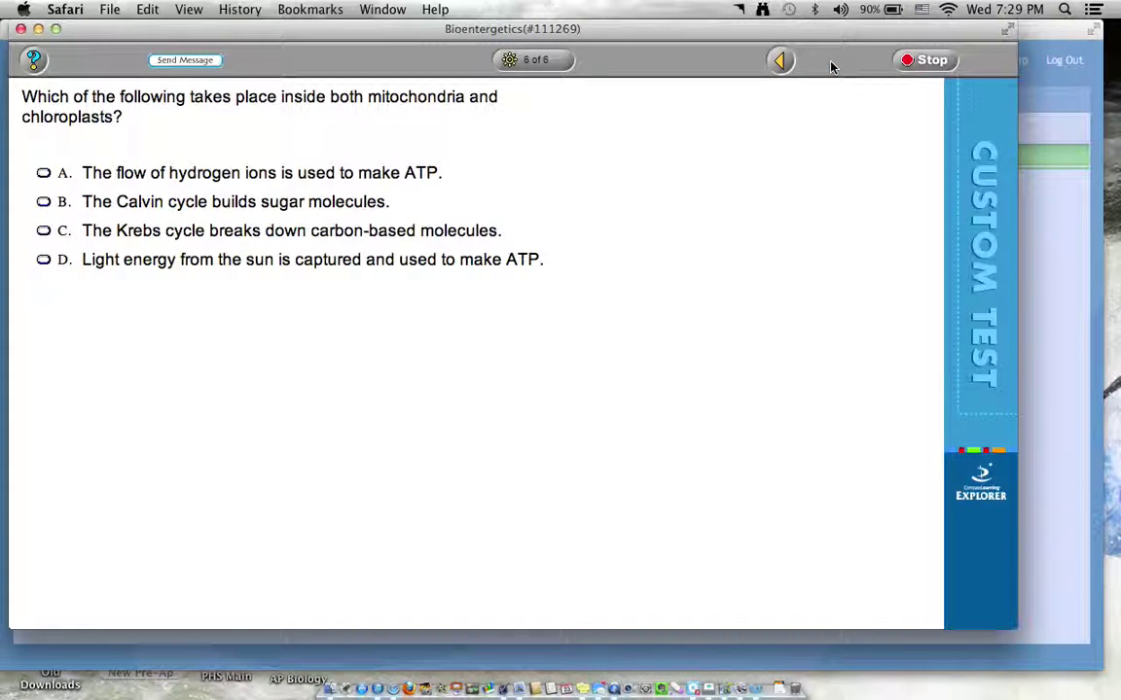
click(20, 28)
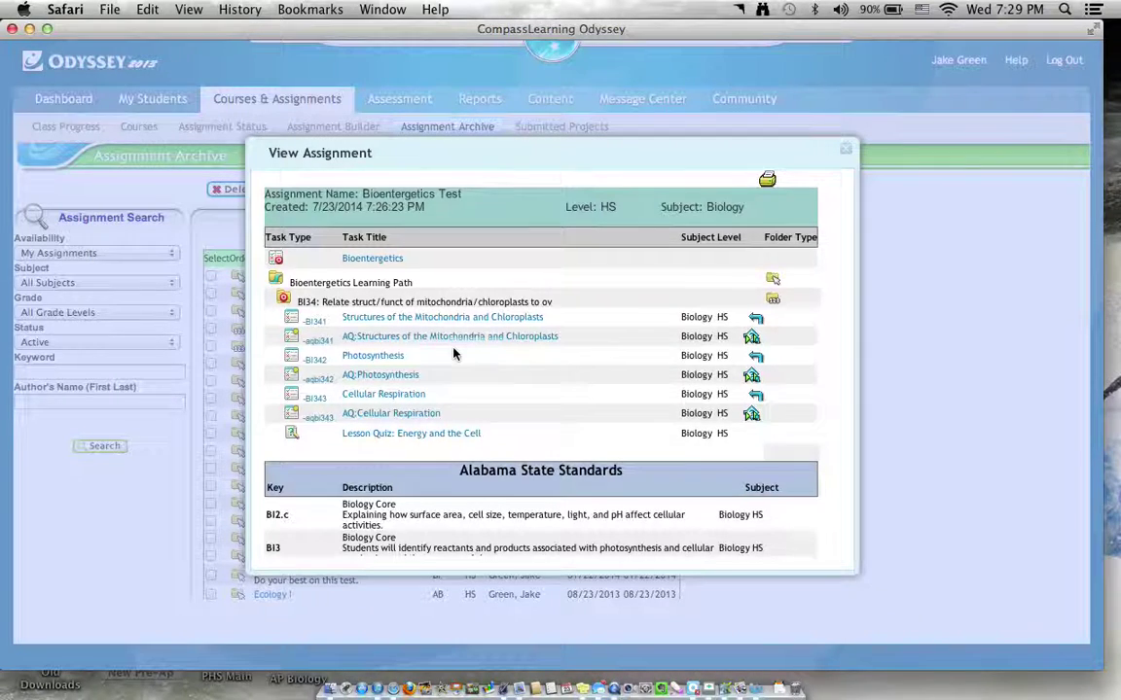
Scroll through the Bioenergetics Test's learning path tasks and Alabama State Standards.
scroll(433, 373, down, 2)
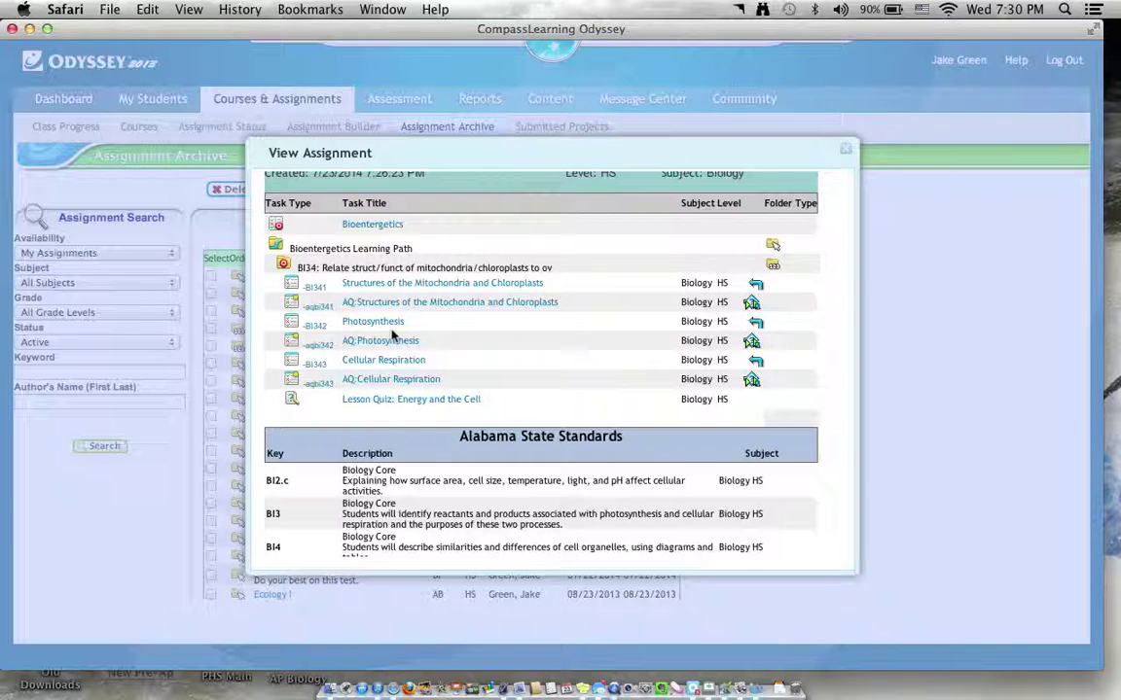
scroll(393, 334, down, 2)
scroll(393, 333, up, 4)
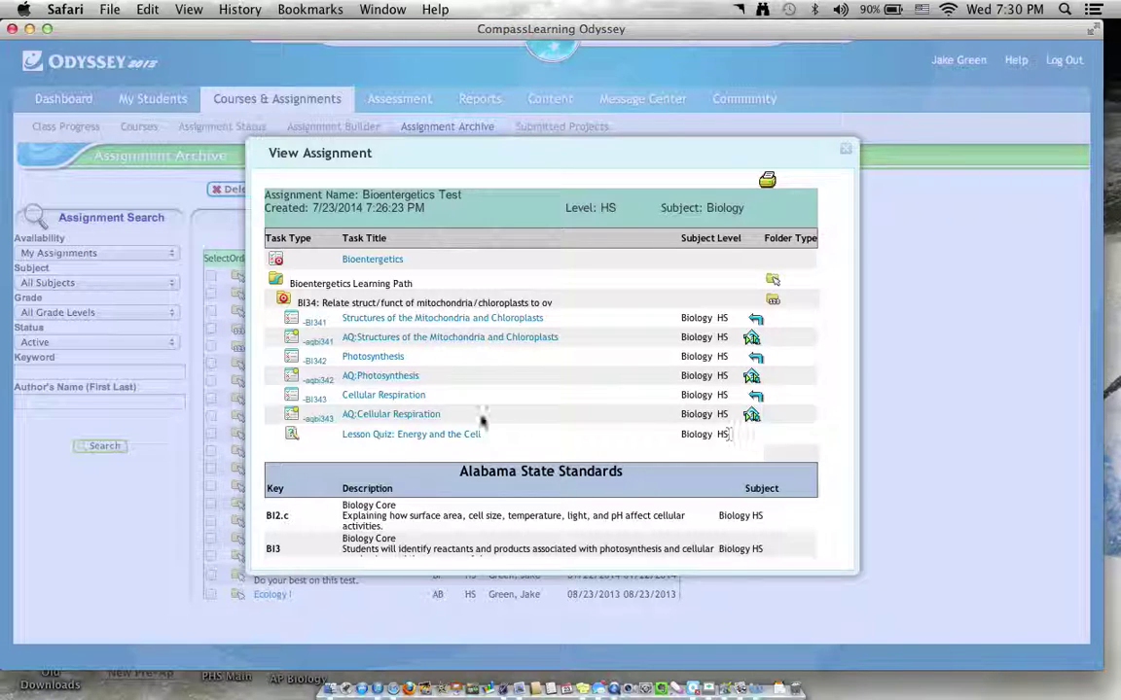
scroll(662, 447, down, 3)
scroll(662, 450, up, 3)
Close the Bioenergetics Test details to return to the Assignment Archive list.
click(846, 149)
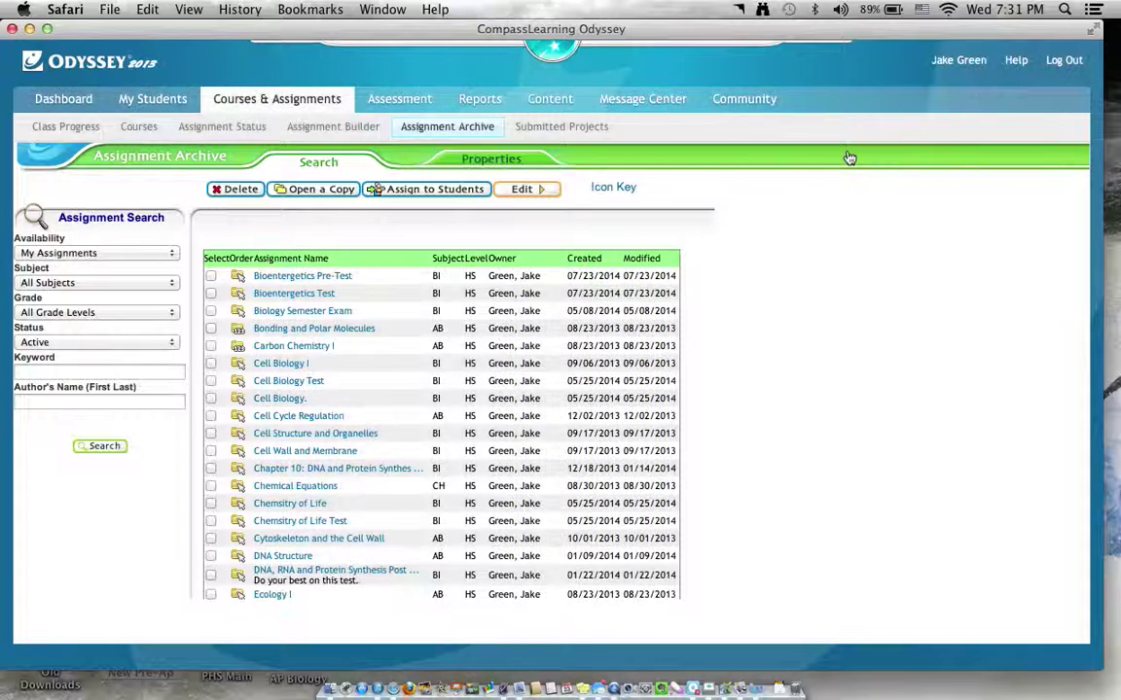
scroll(477, 380, down, 5)
scroll(477, 379, up, 5)
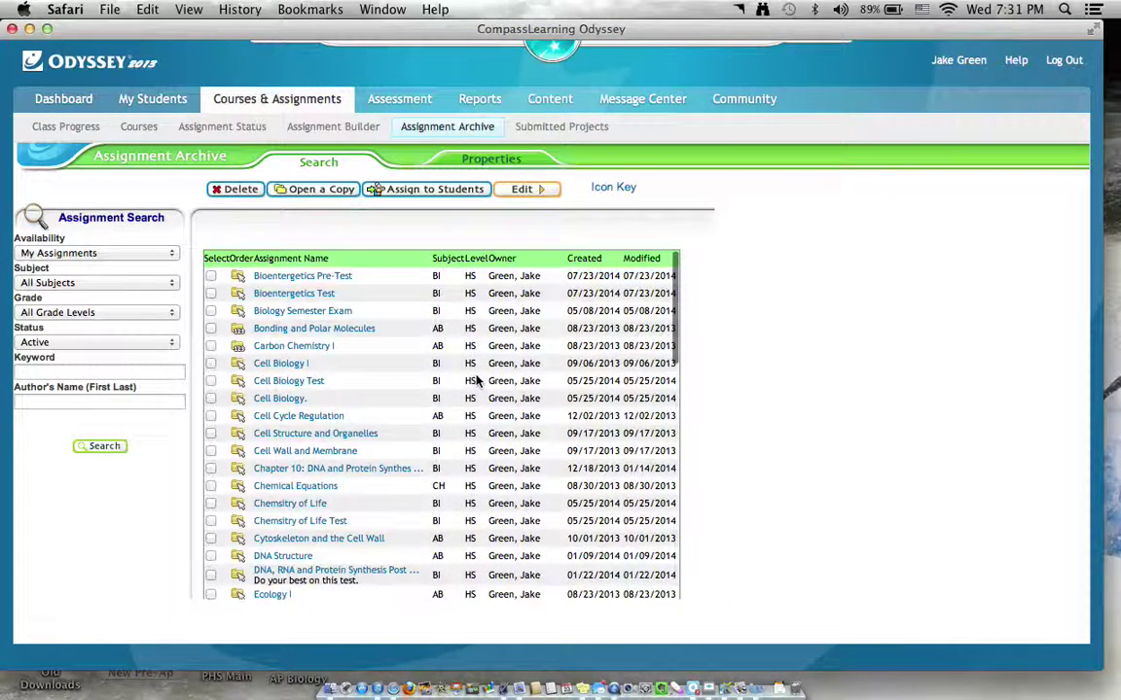
Search Spotlight for 'report.pd' and open DNA_Post_Test_Report.pdf in Preview.
click(1064, 8)
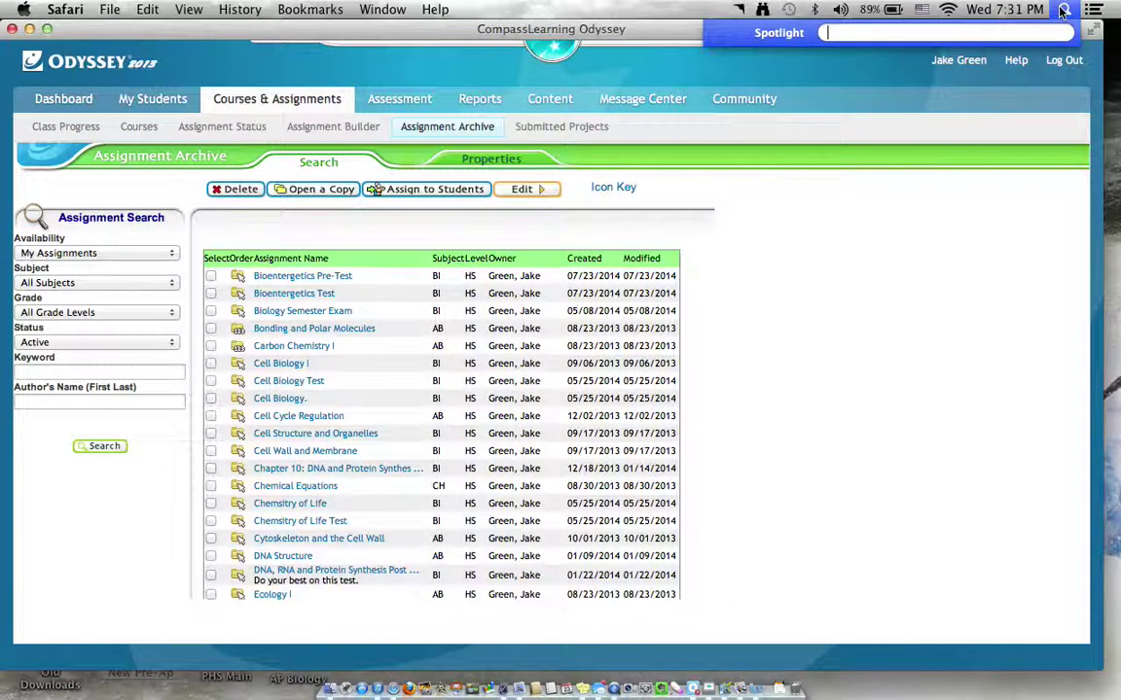
text(re)
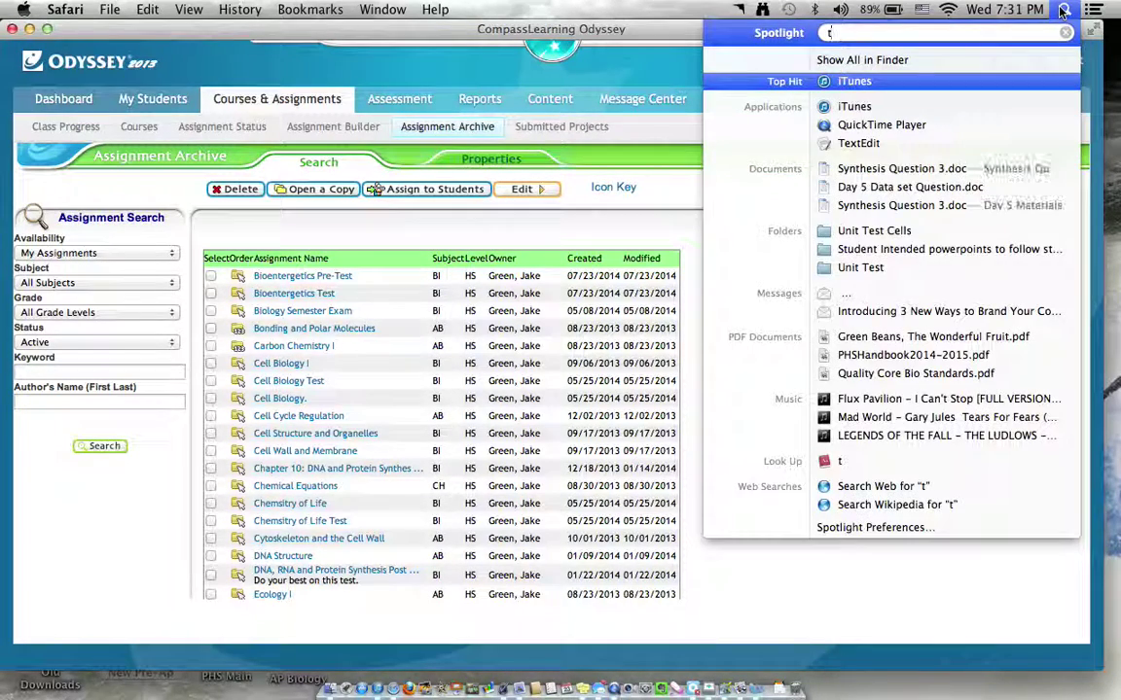
text(port.p)
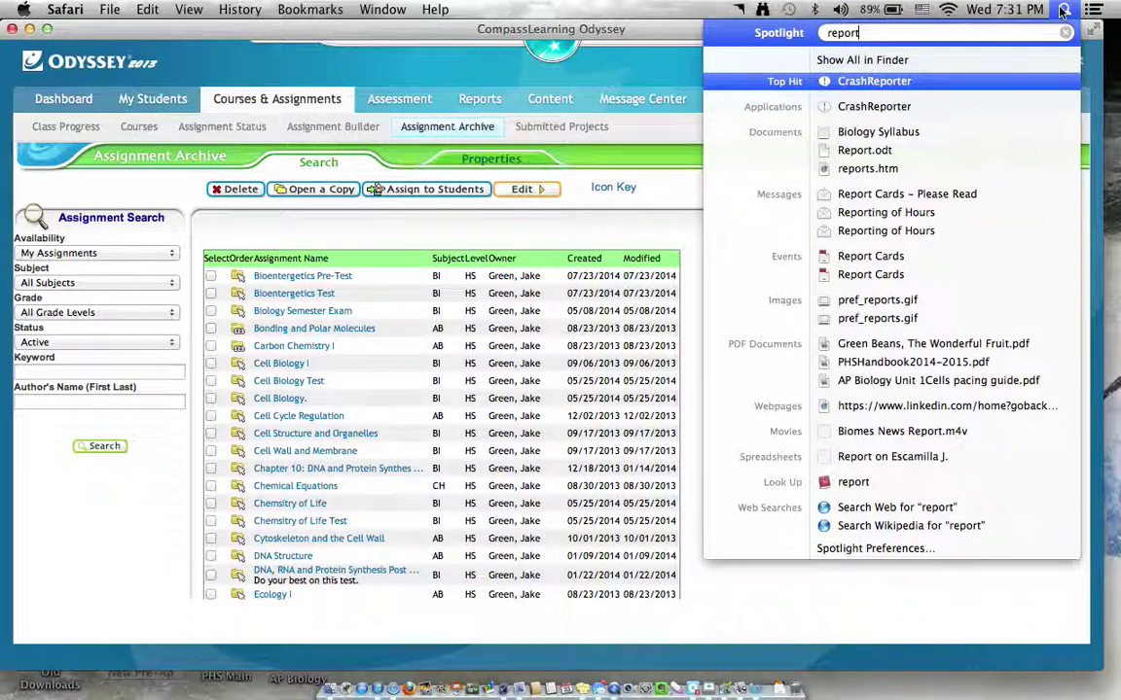
text(p)
key(BackSpace)
text(d)
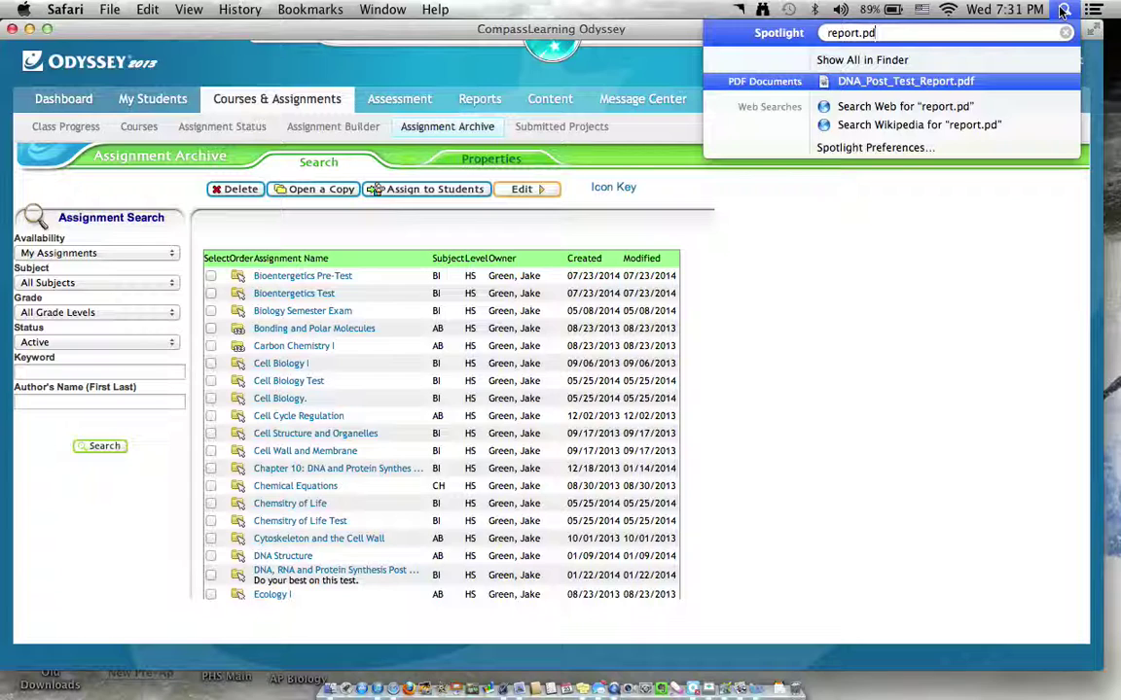
key(Return)
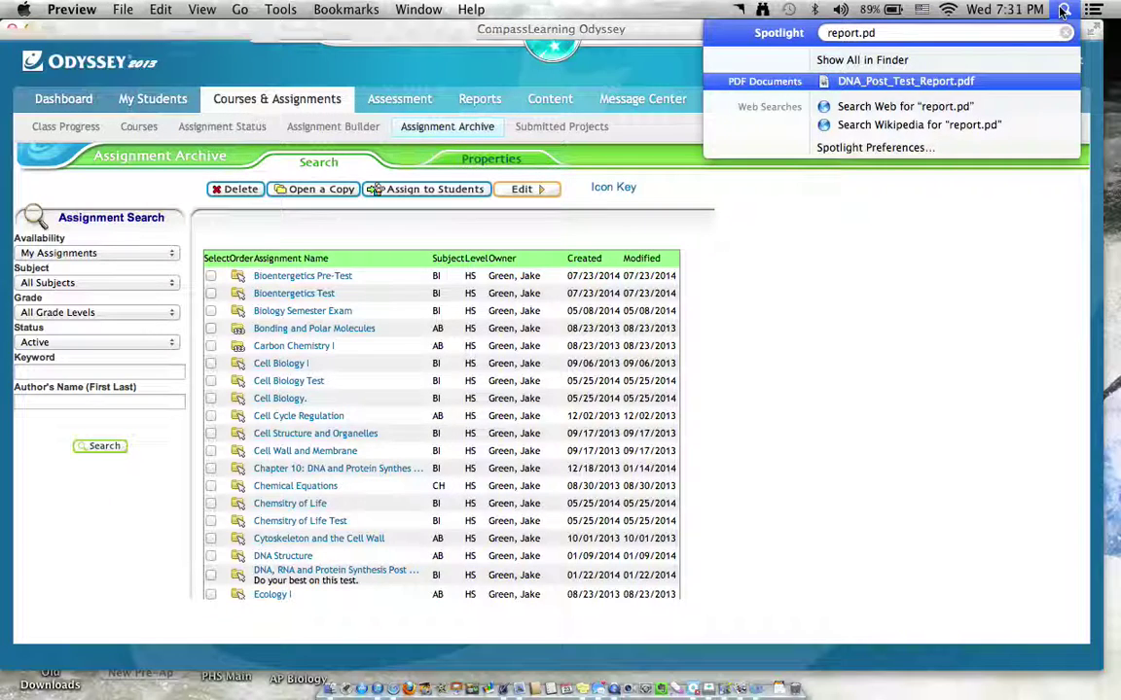
Scroll the DNA post-test score table down to the 70% Average Score row and select a 92% score.
scroll(604, 287, down, 15)
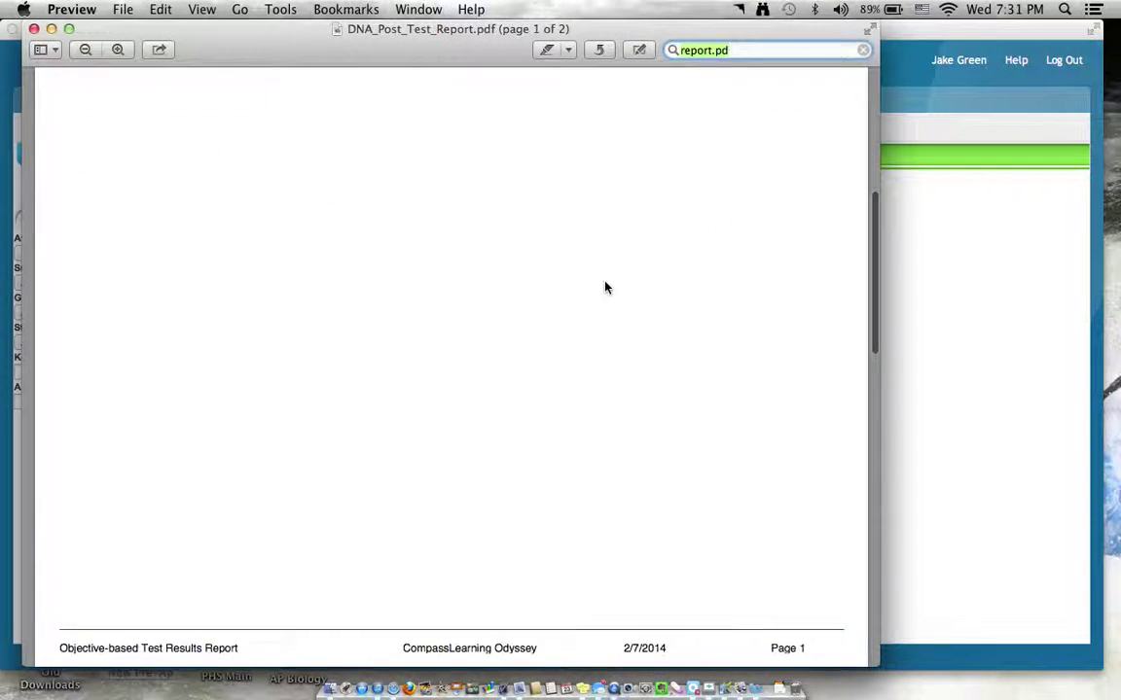
scroll(604, 287, down, 10)
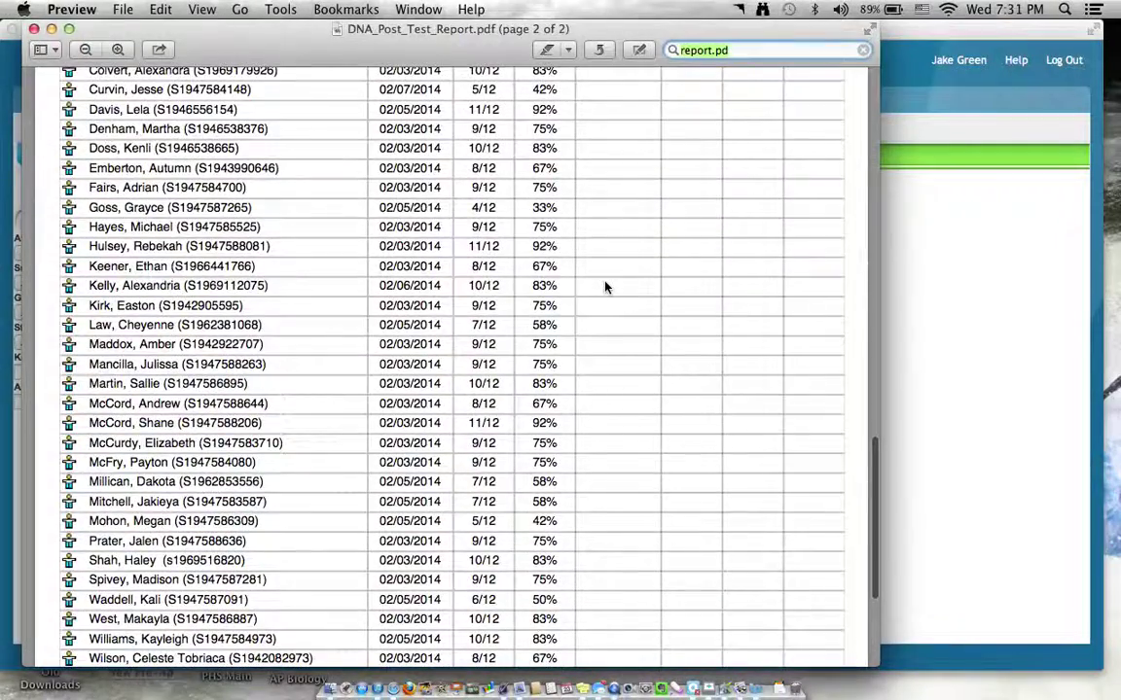
scroll(604, 287, up, 8)
scroll(604, 287, up, 5)
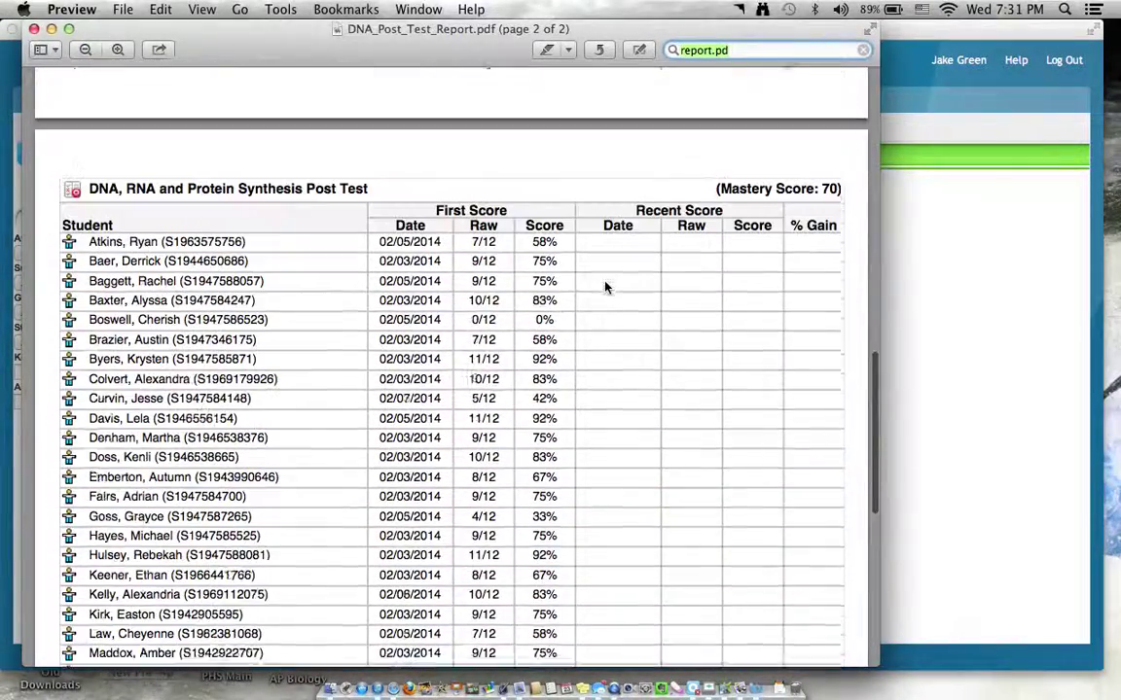
scroll(511, 257, down, 3)
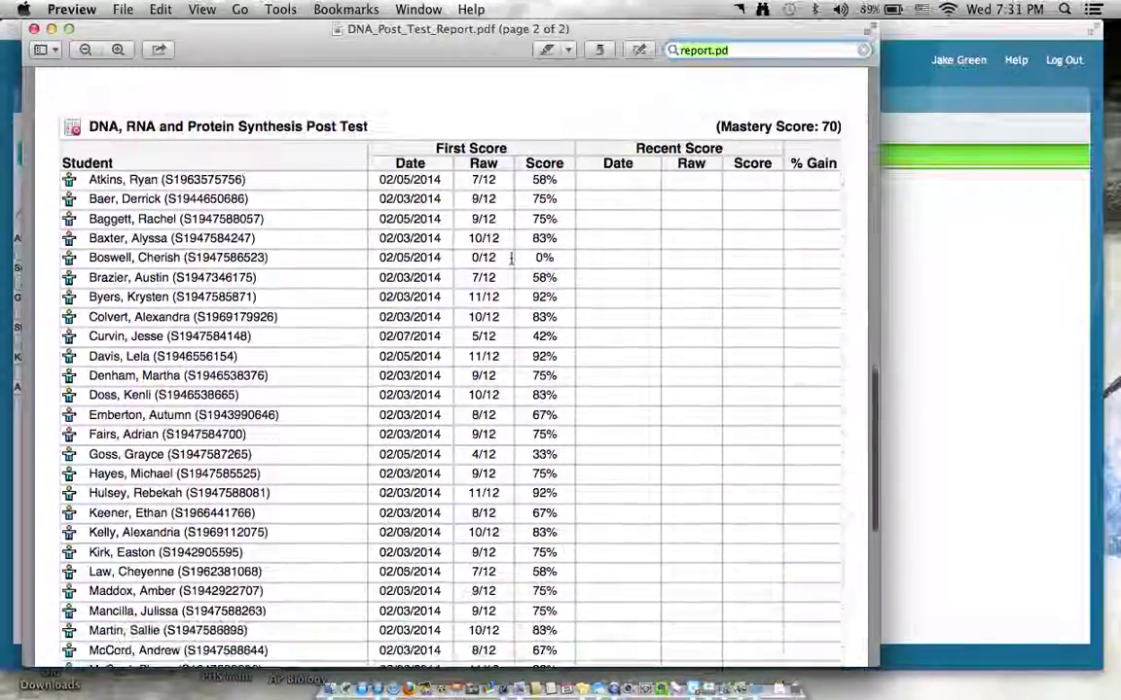
scroll(539, 331, up, 8)
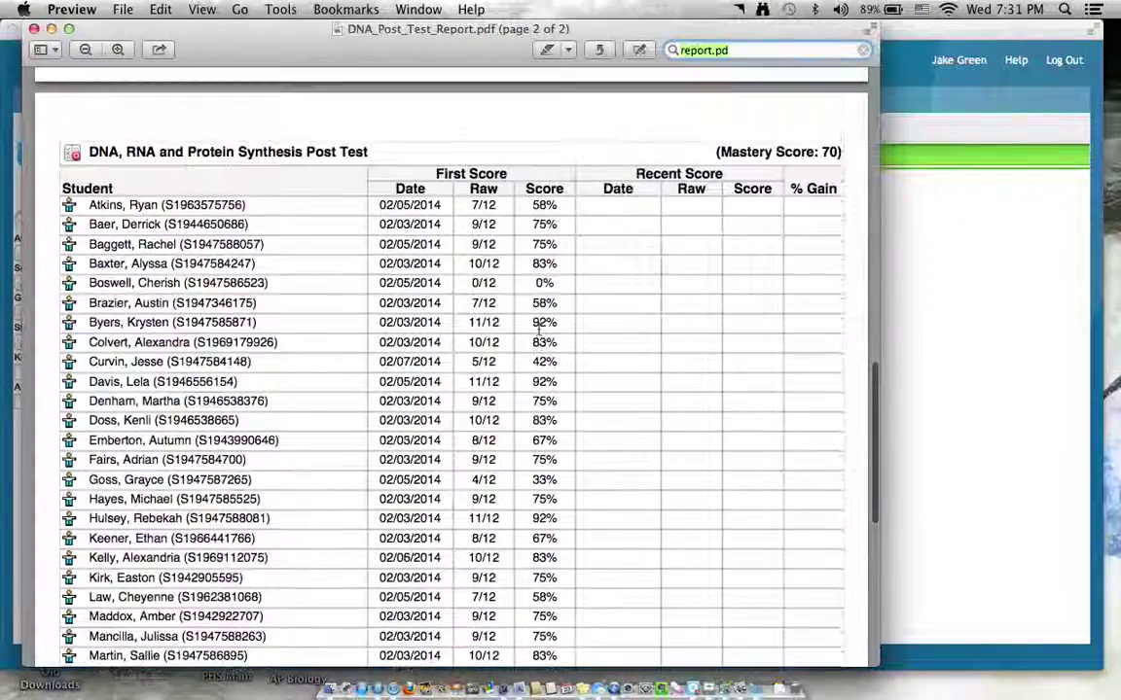
scroll(540, 331, down, 10)
scroll(540, 329, down, 10)
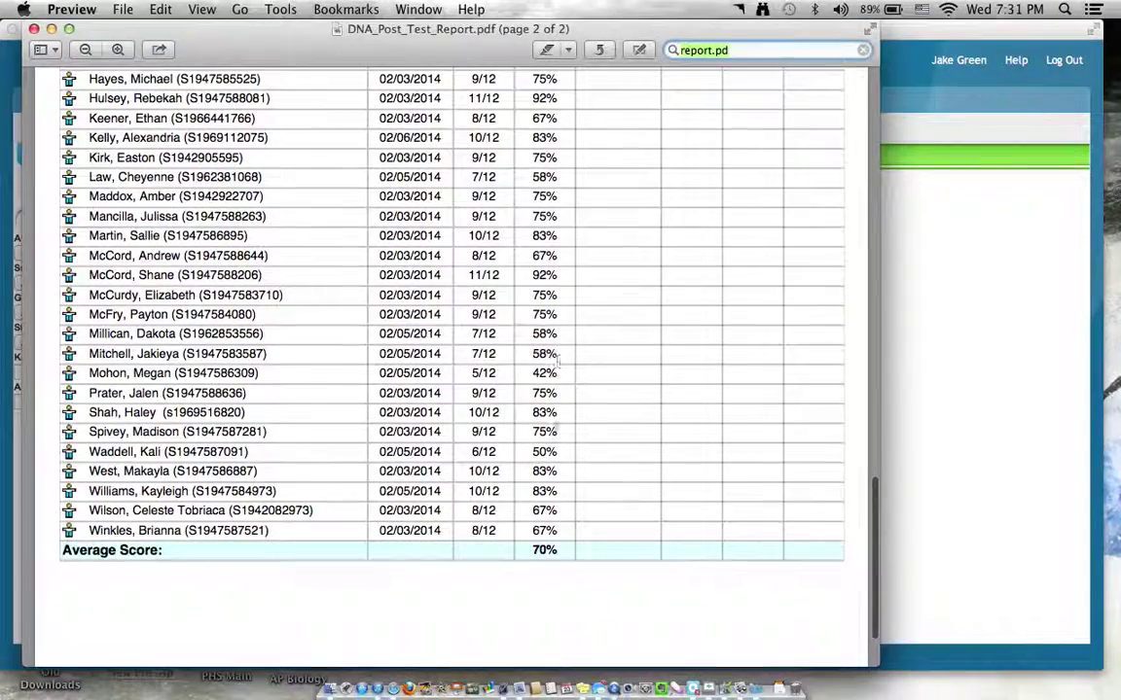
scroll(558, 562, up, 15)
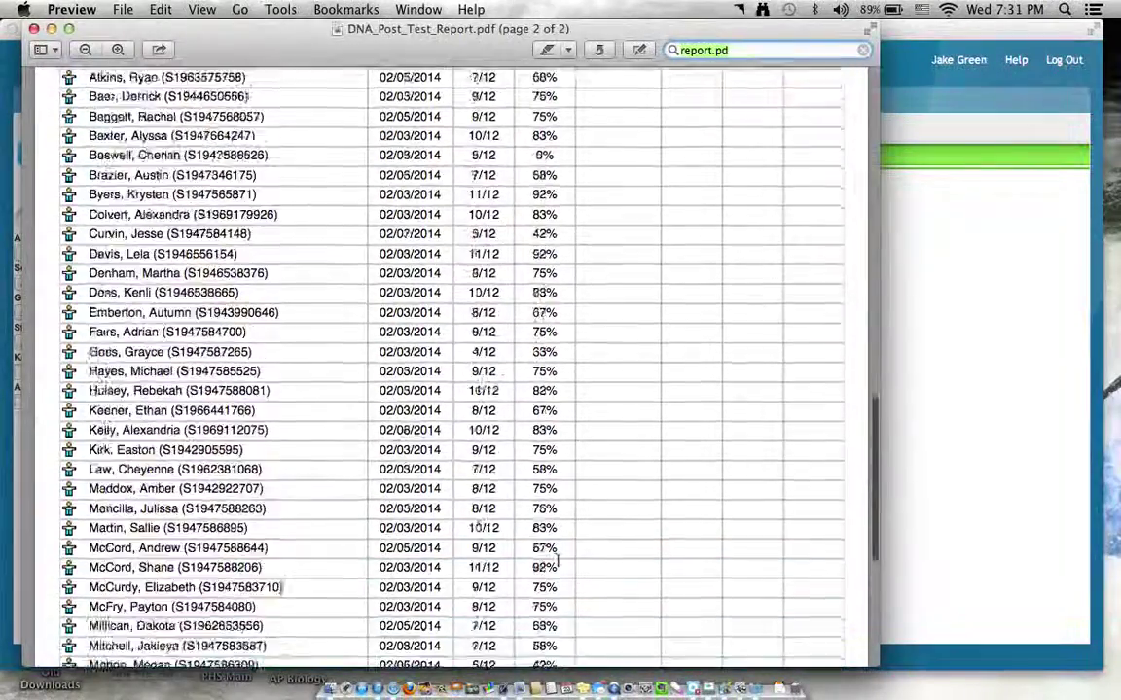
scroll(557, 561, down, 10)
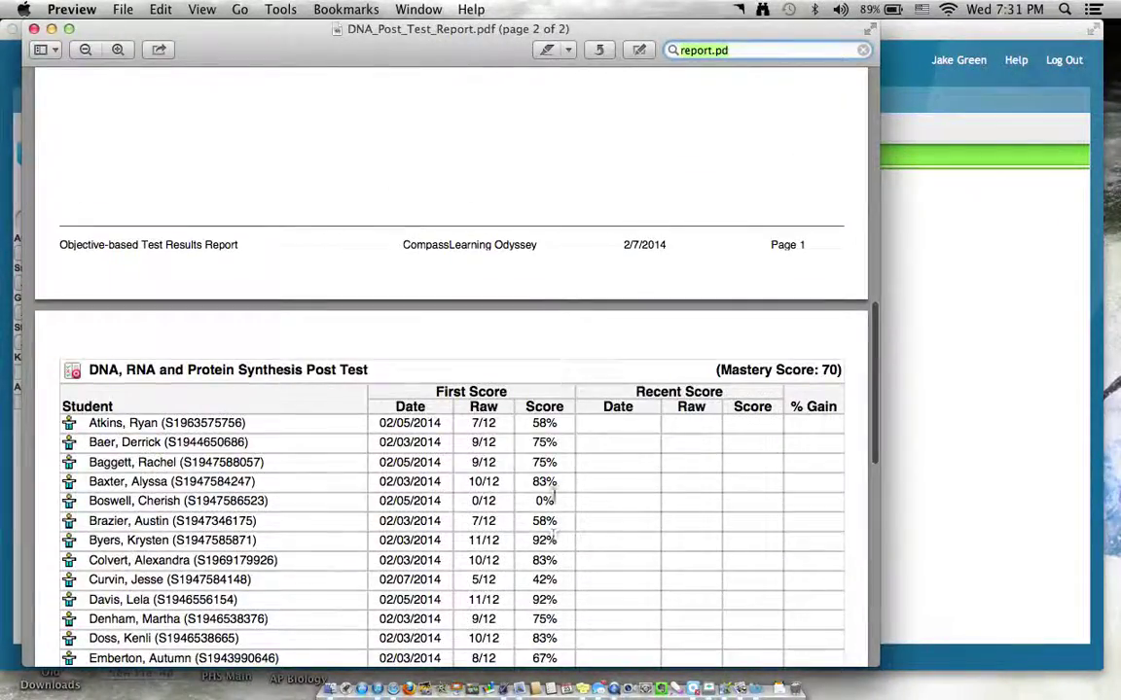
scroll(560, 495, down, 6)
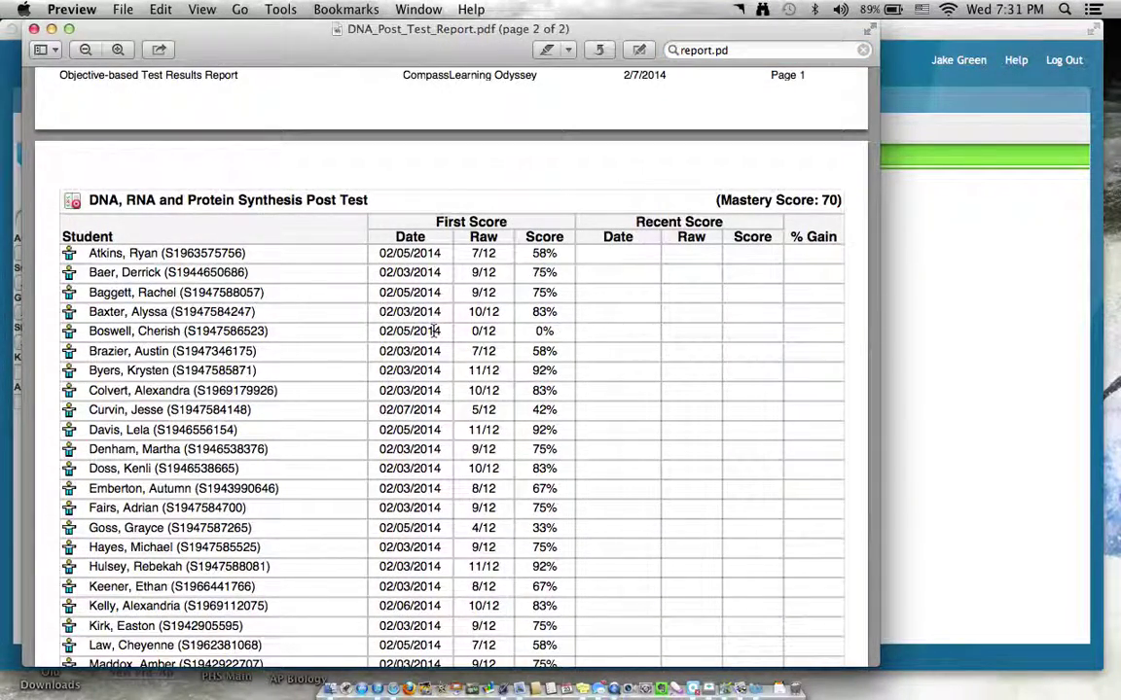
scroll(666, 340, down, 7)
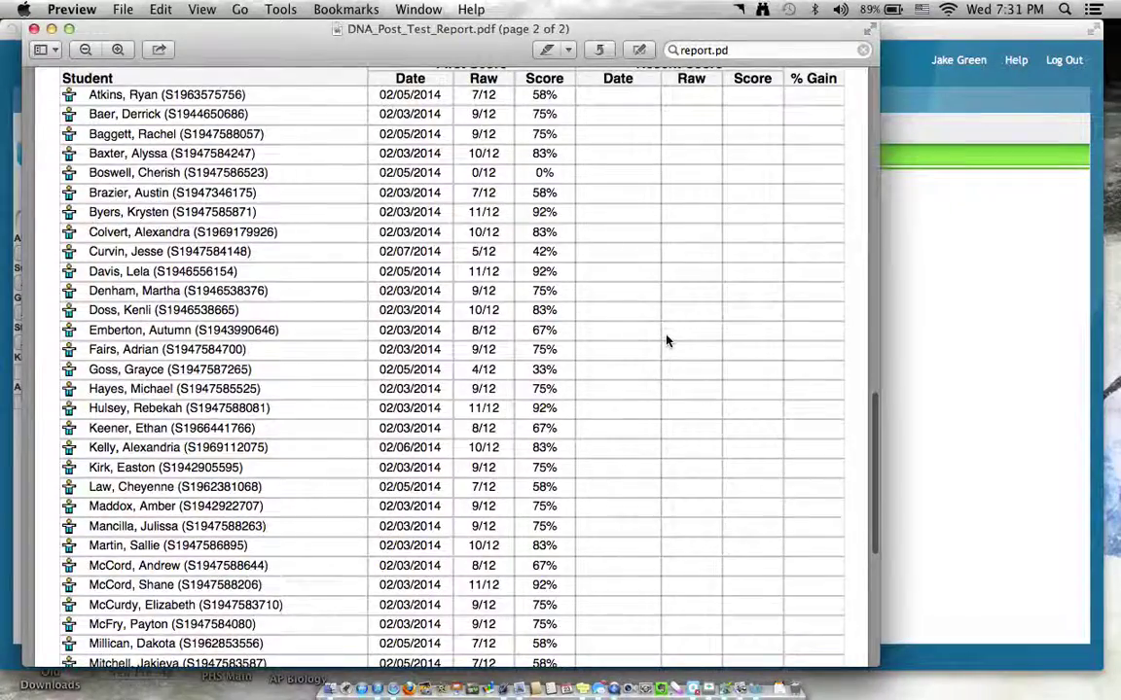
scroll(666, 341, down, 9)
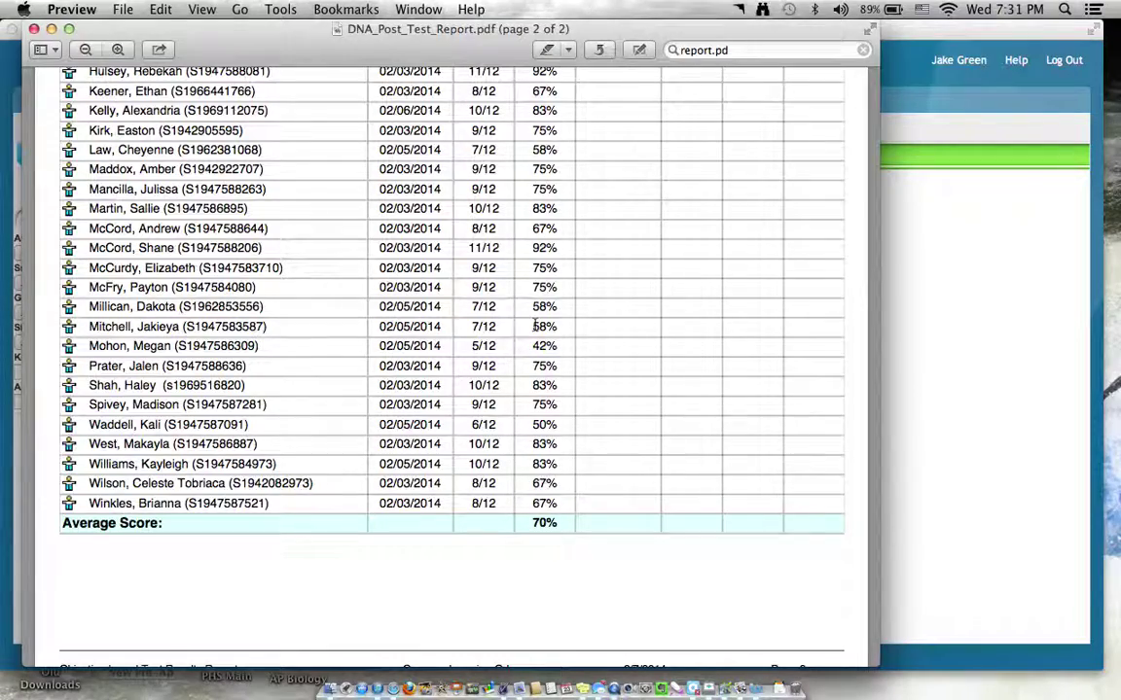
scroll(534, 328, up, 3)
scroll(534, 328, up, 8)
scroll(534, 327, down, 8)
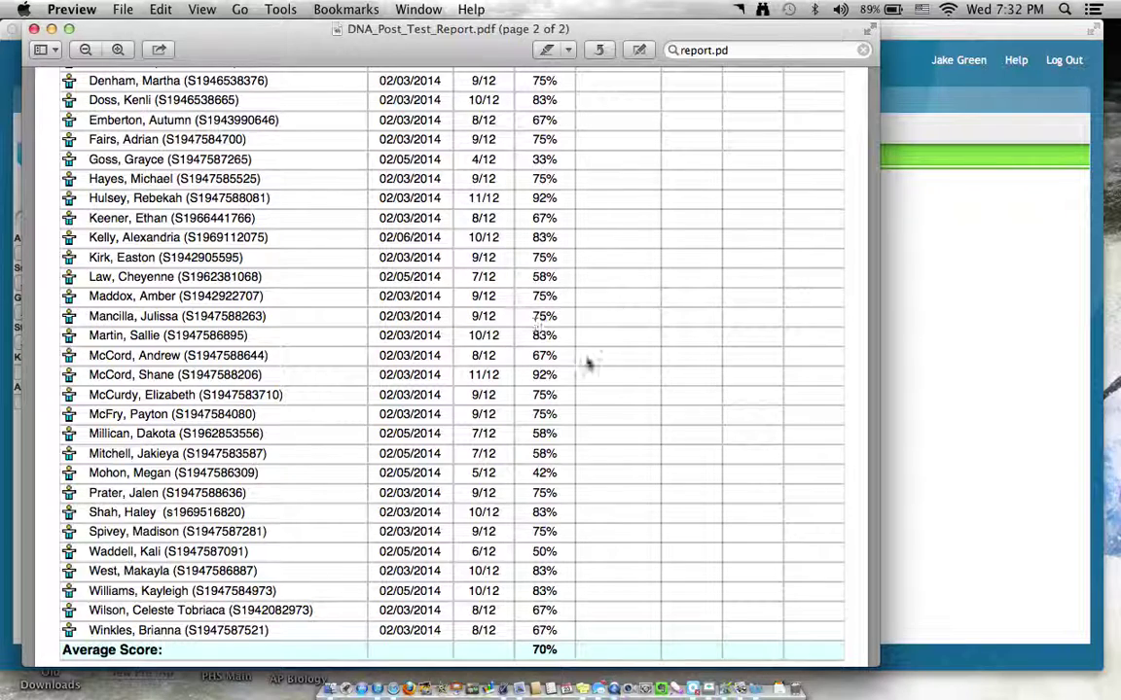
scroll(541, 388, down, 1)
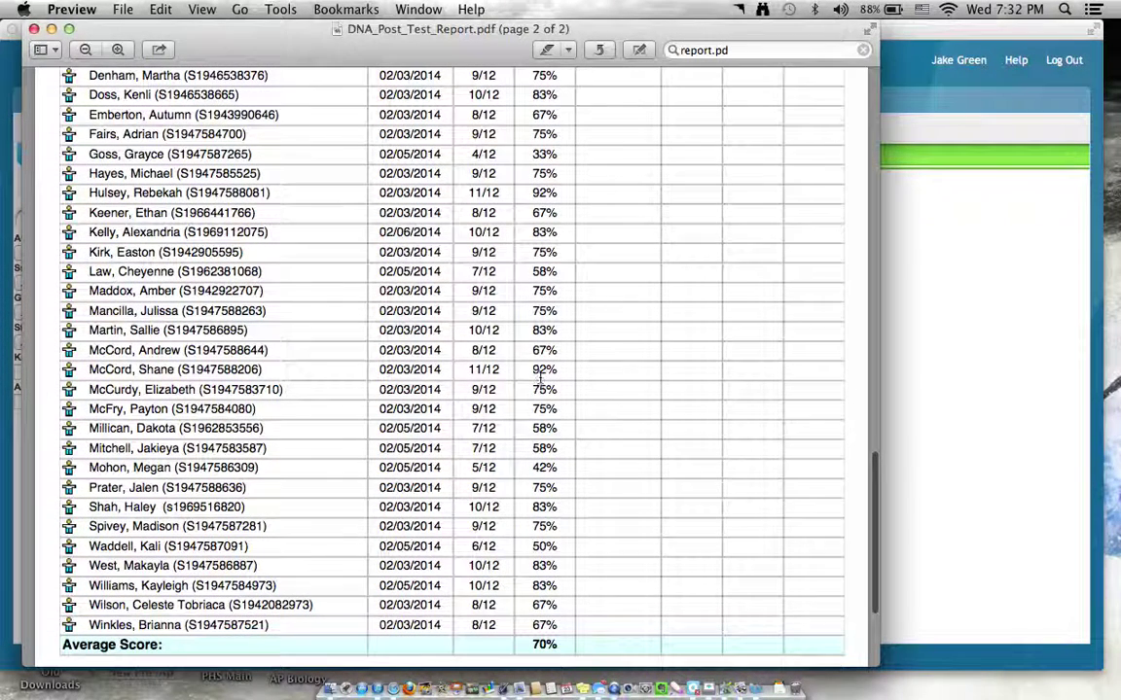
double_click(542, 371)
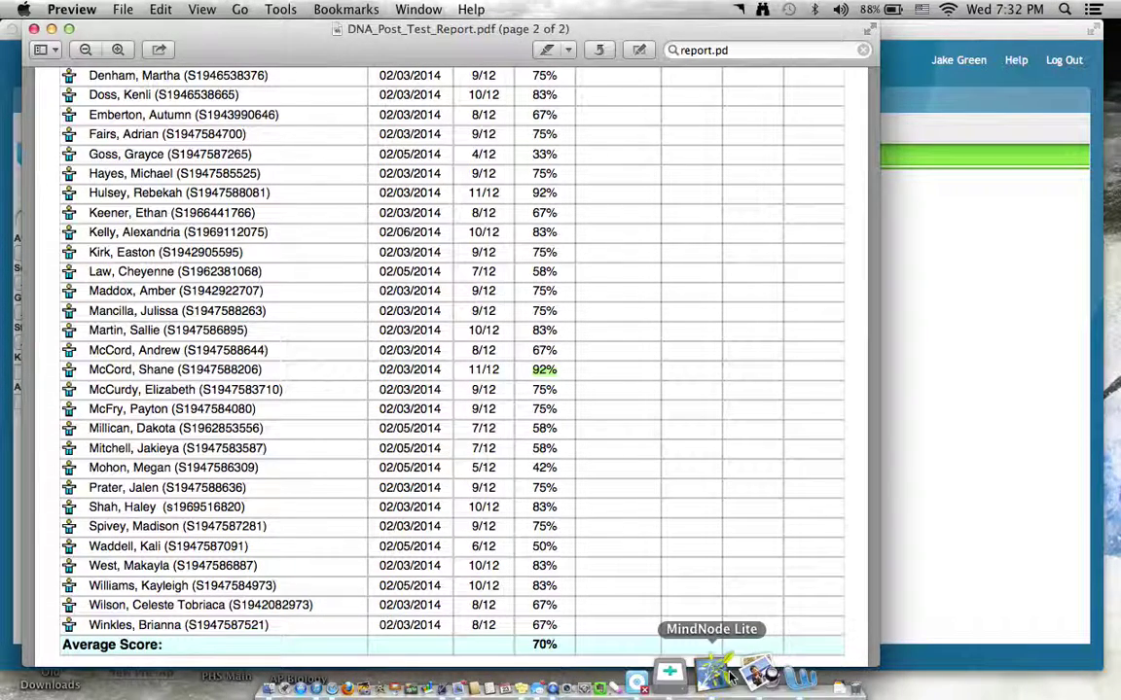
Calculate 0.92*50 = 46 in Spotlight, then bring the Odyssey archive in Safari back to front.
click(1064, 9)
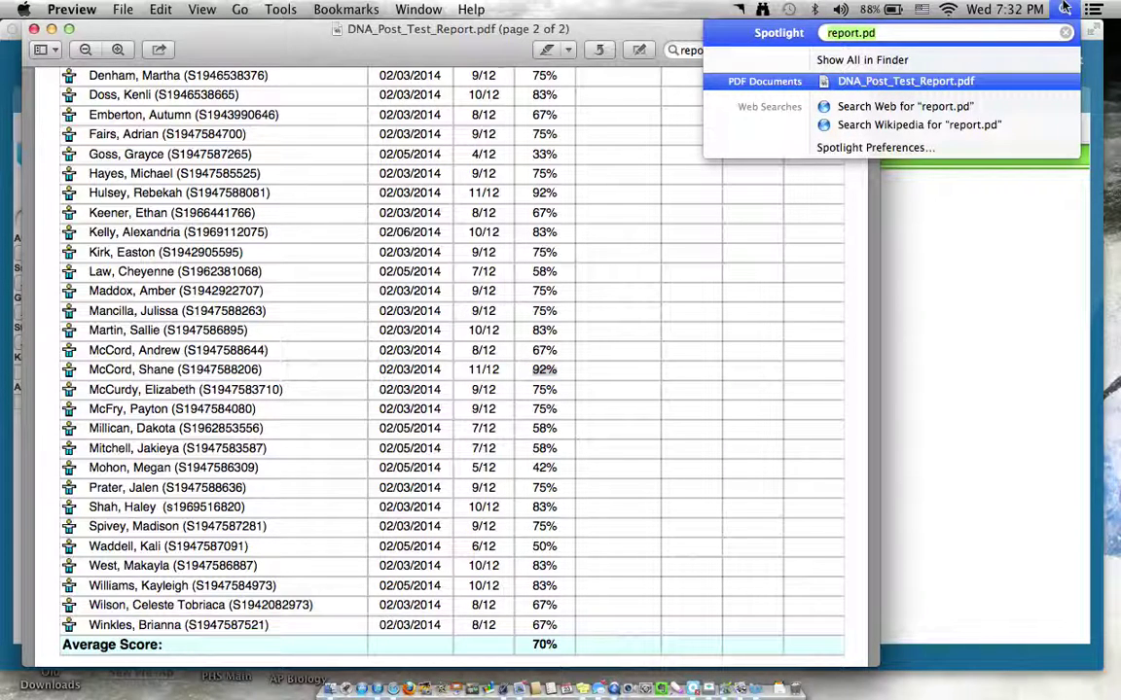
text(0.92)
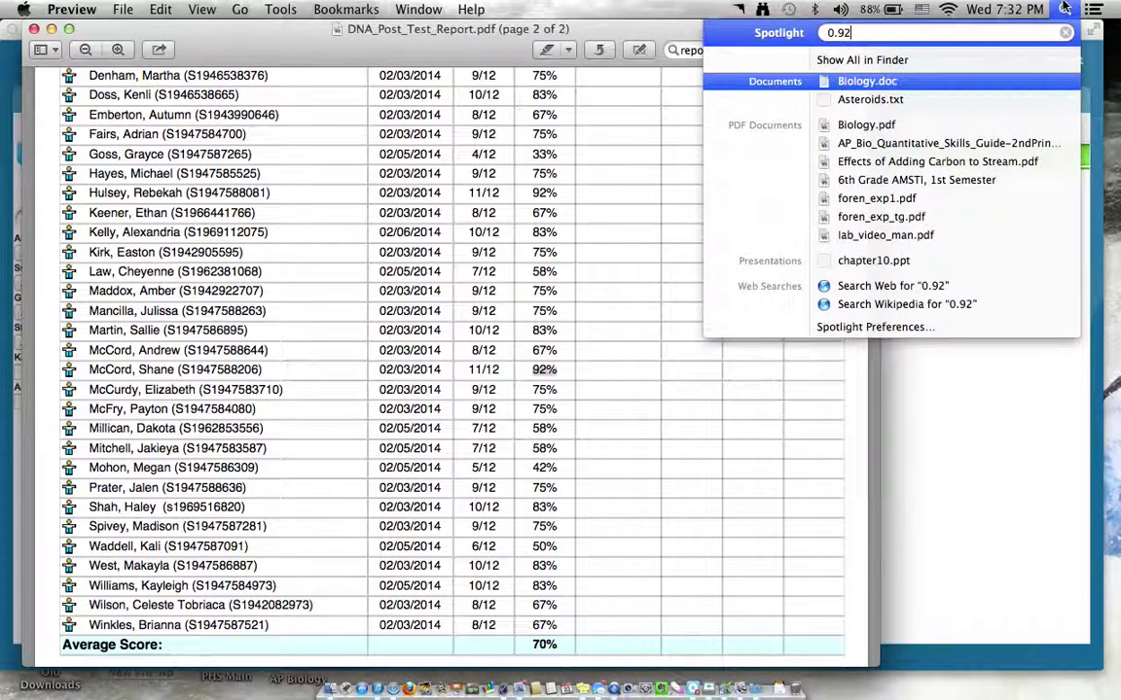
text(x)
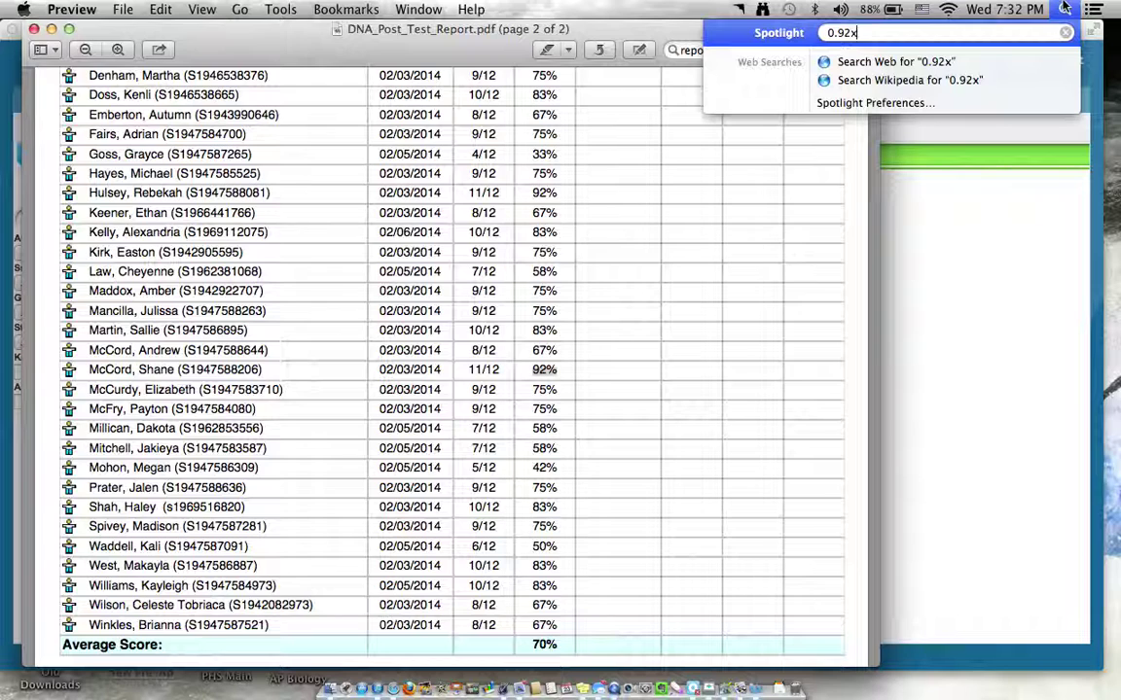
text(50)
key(BackSpace)
key(BackSpace)
key(BackSpace)
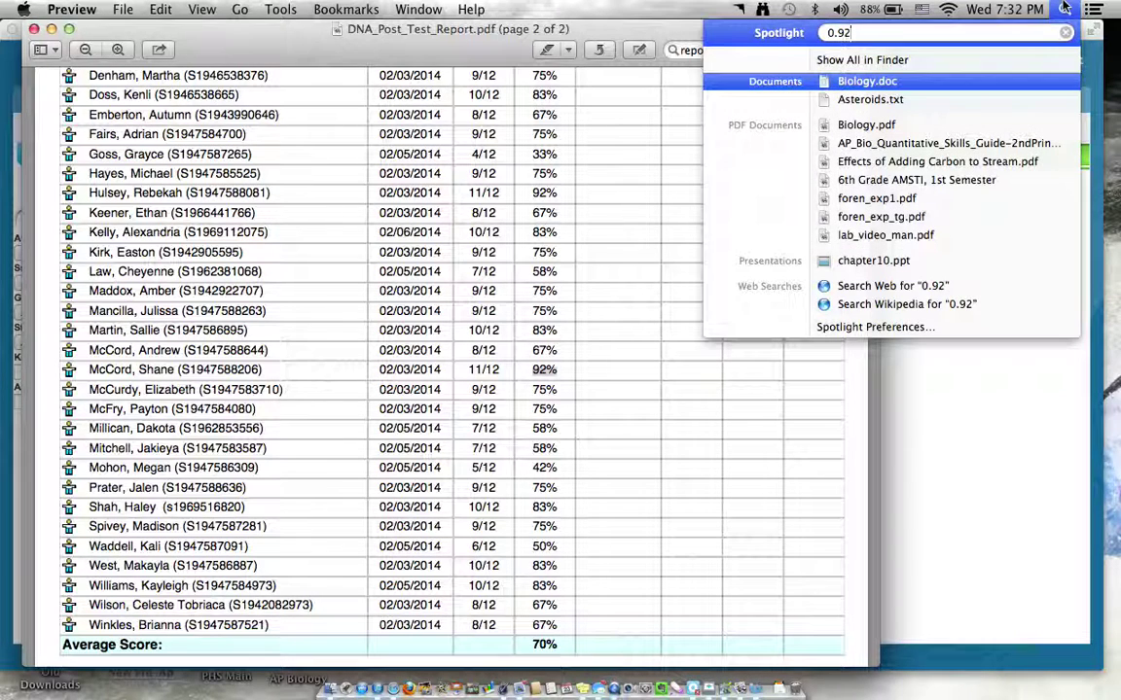
text(*50)
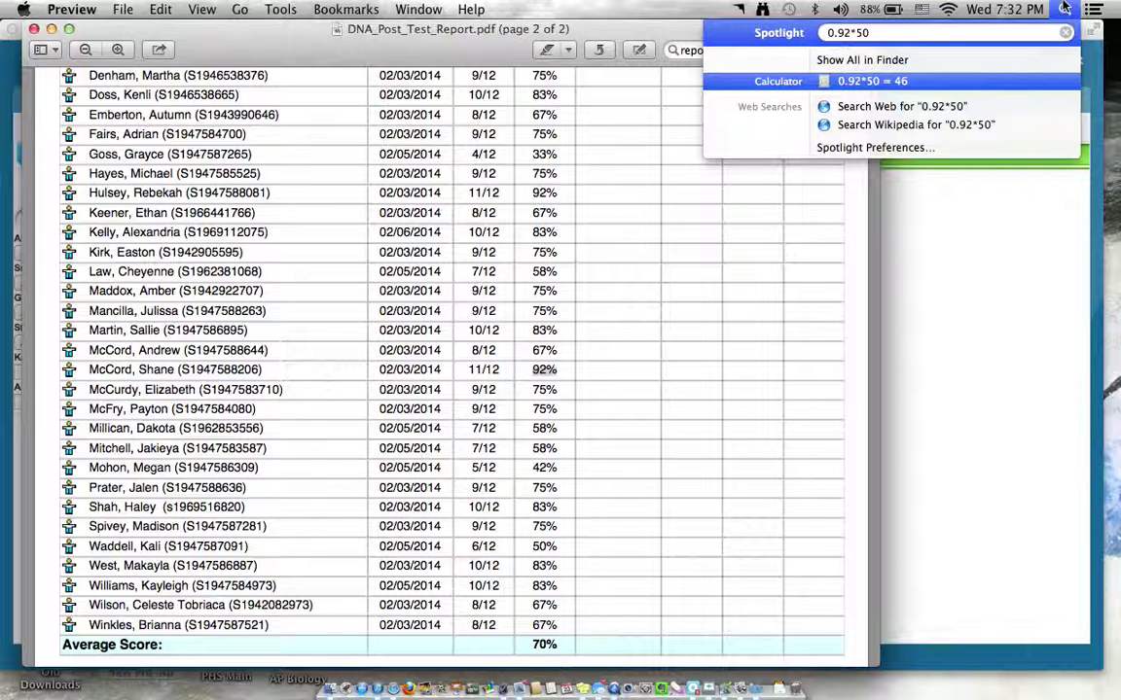
click(1000, 243)
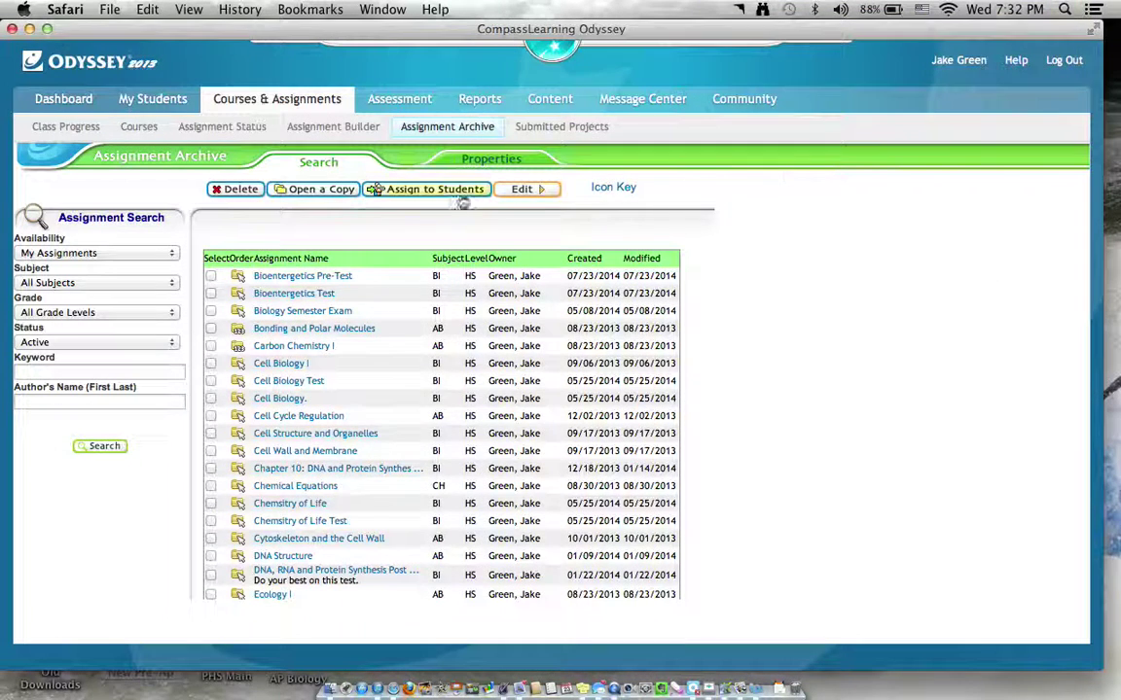